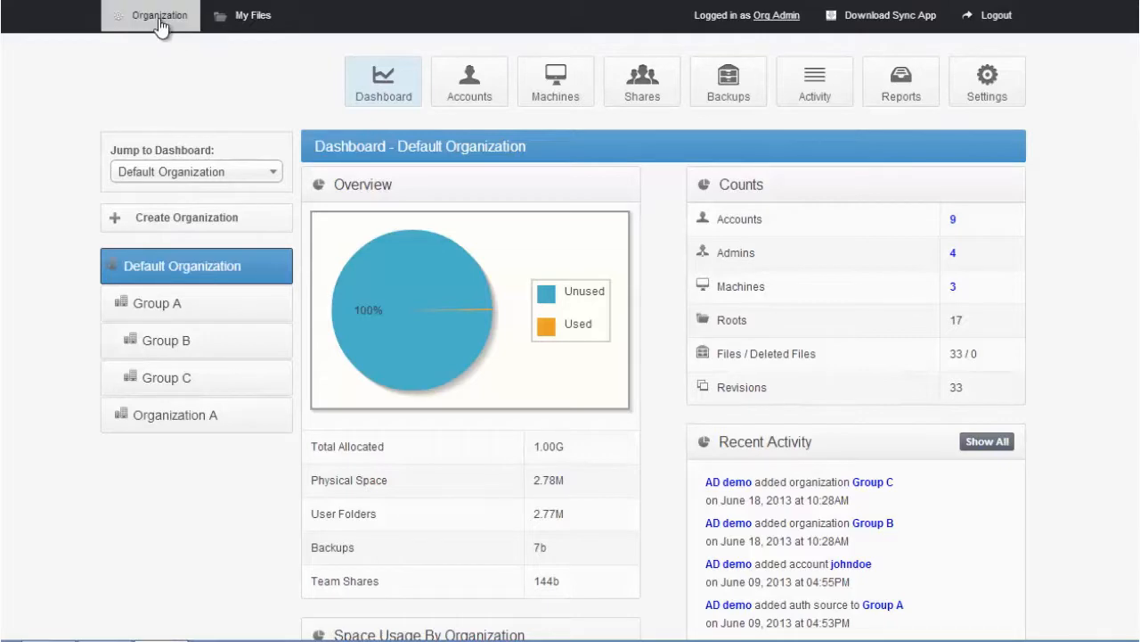
Open My Files in the web portal and open the local Sync folder on the computer
left_click(160, 27)
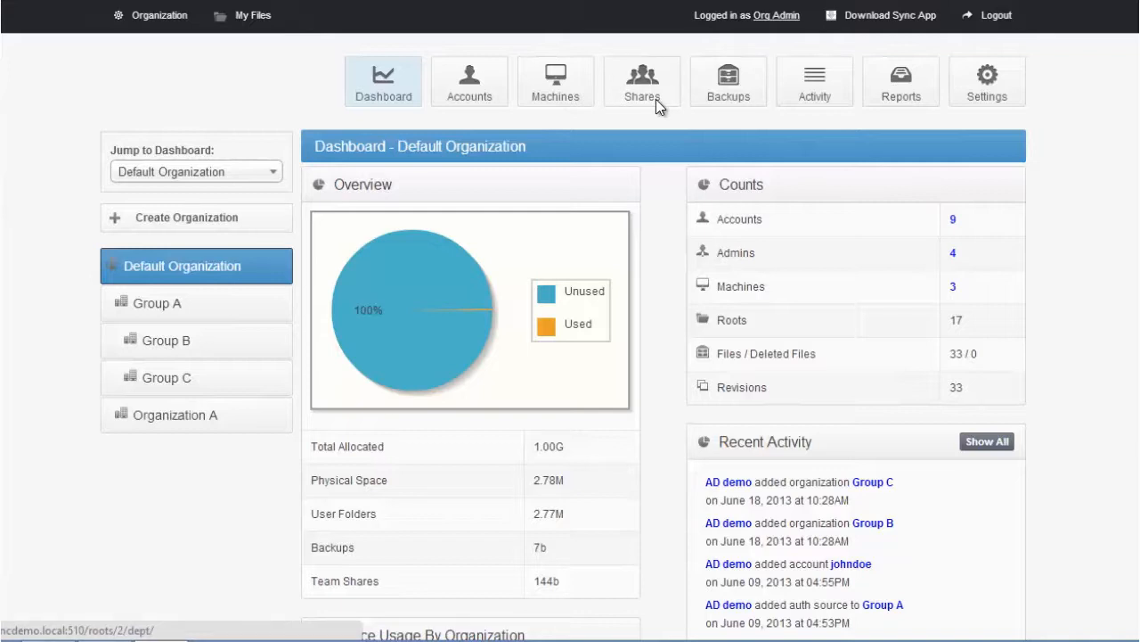
left_click(255, 26)
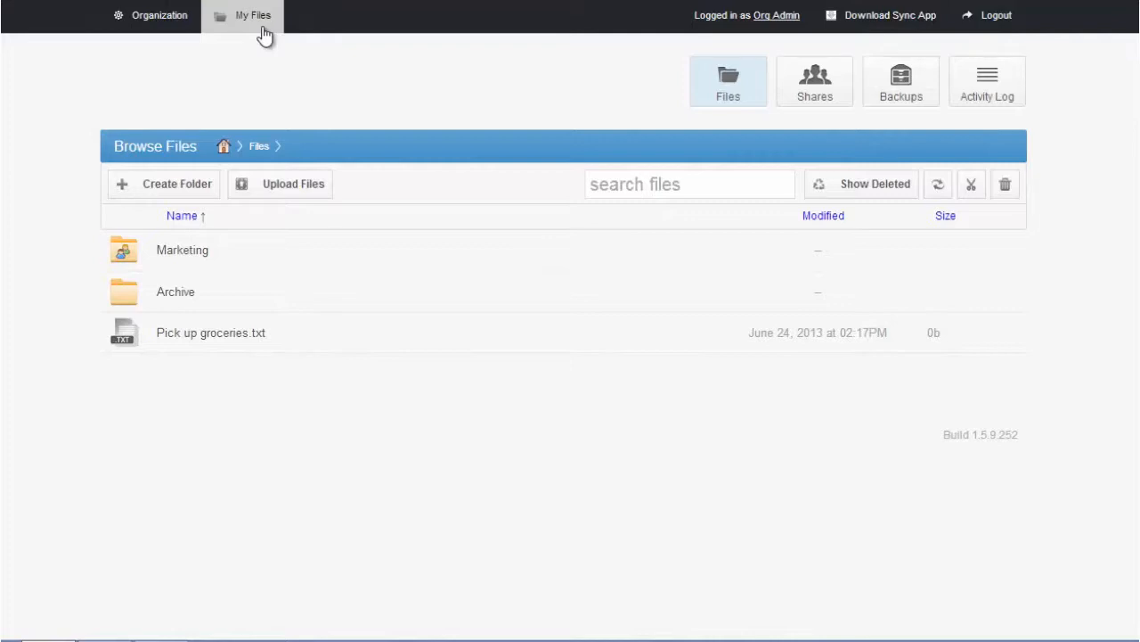
mouse_move(347, 628)
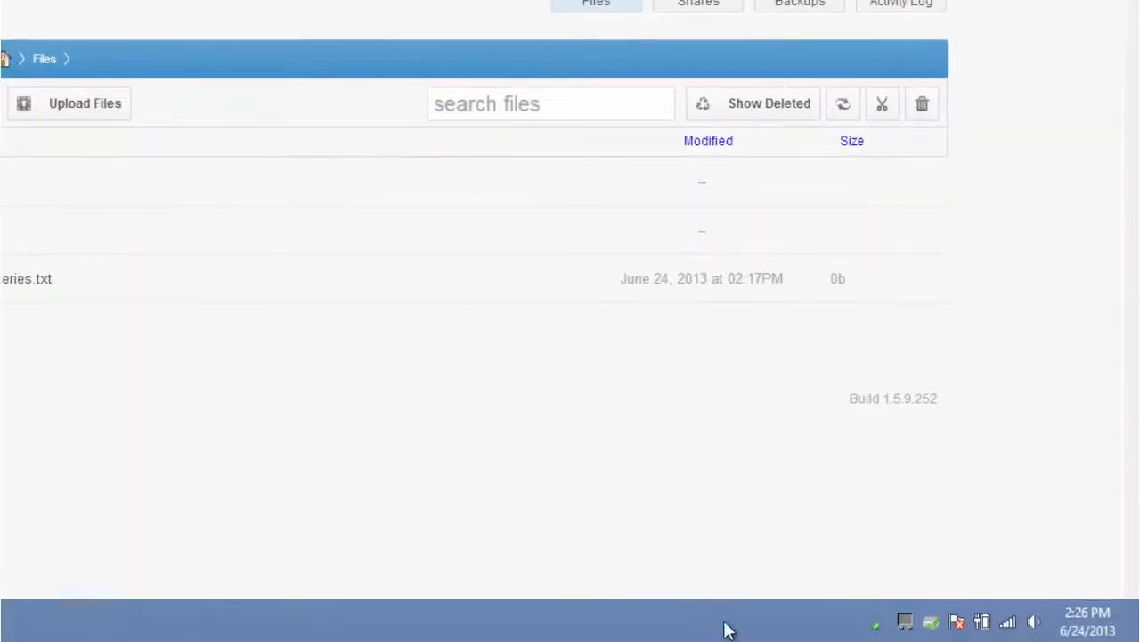
right_click(877, 624)
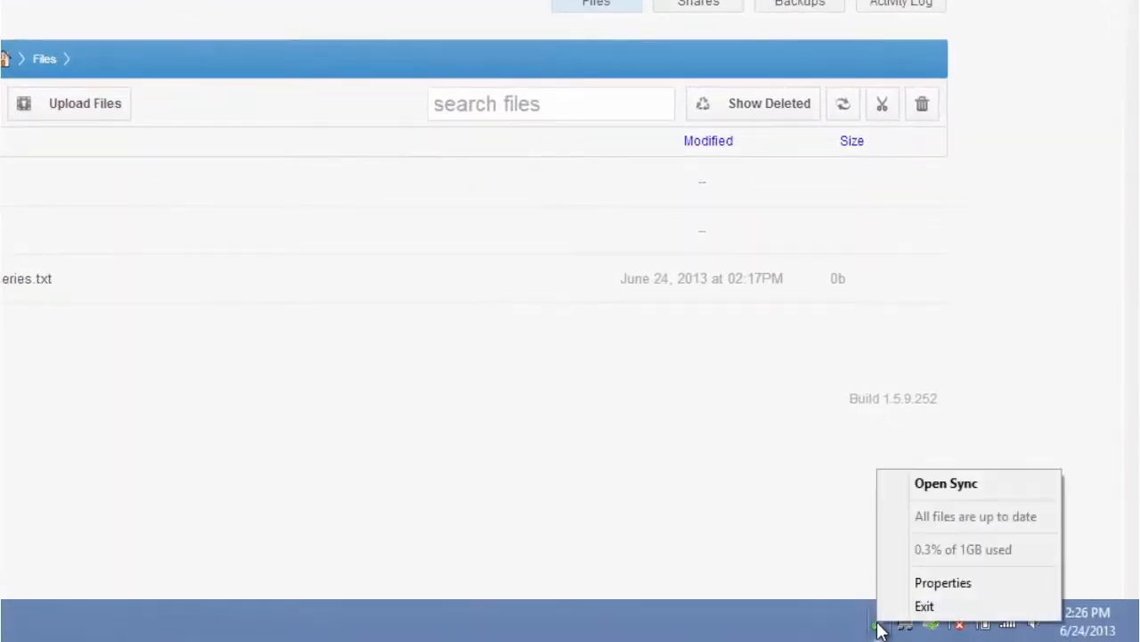
left_click(906, 490)
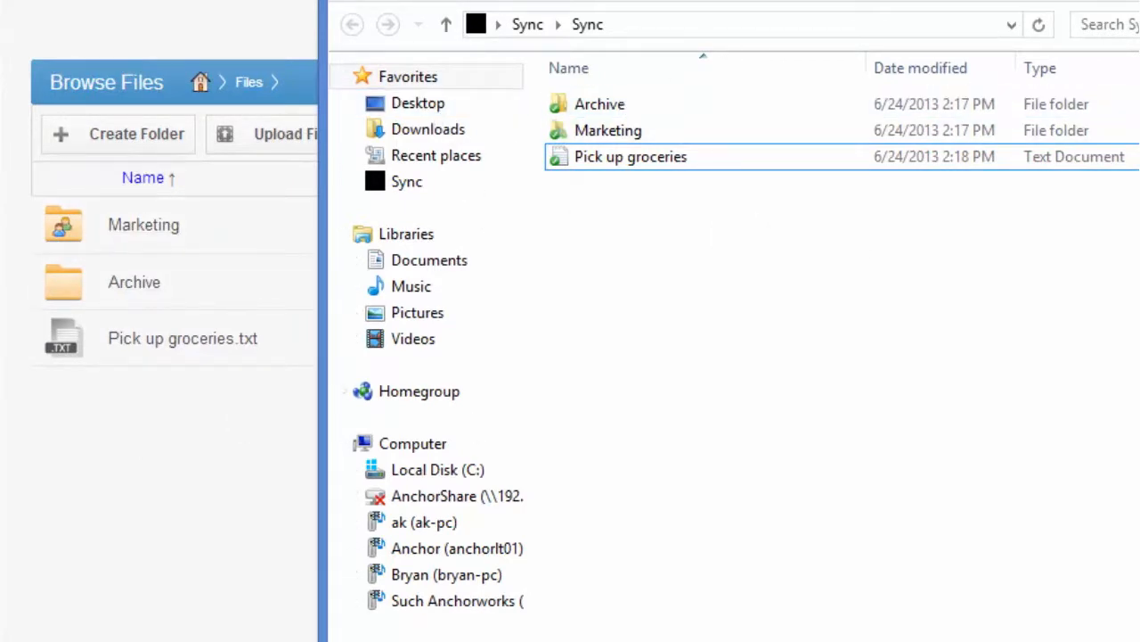
Create a new text document named "Run an errand" in the local Sync folder
left_click_drag(713, 3, 442, 0)
right_click(415, 221)
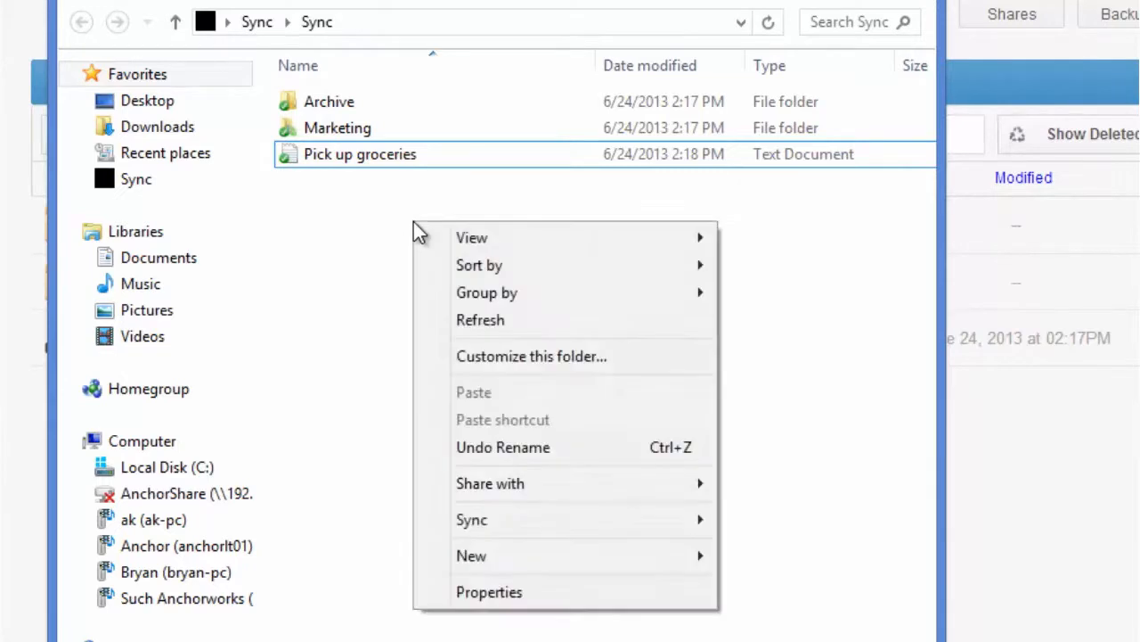
mouse_move(477, 562)
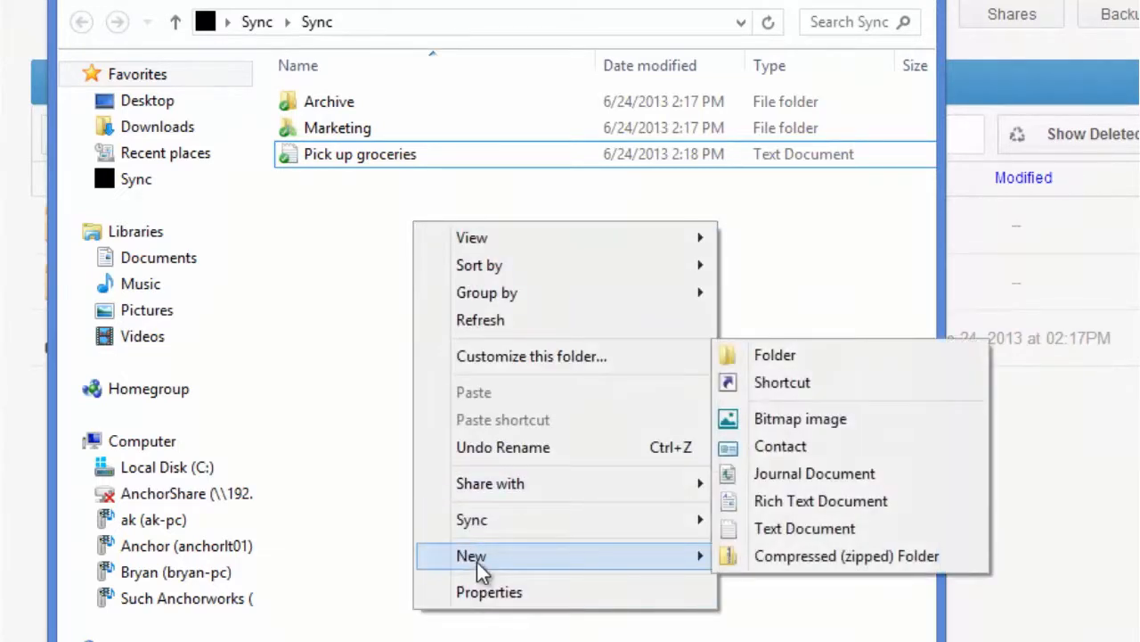
left_click(793, 528)
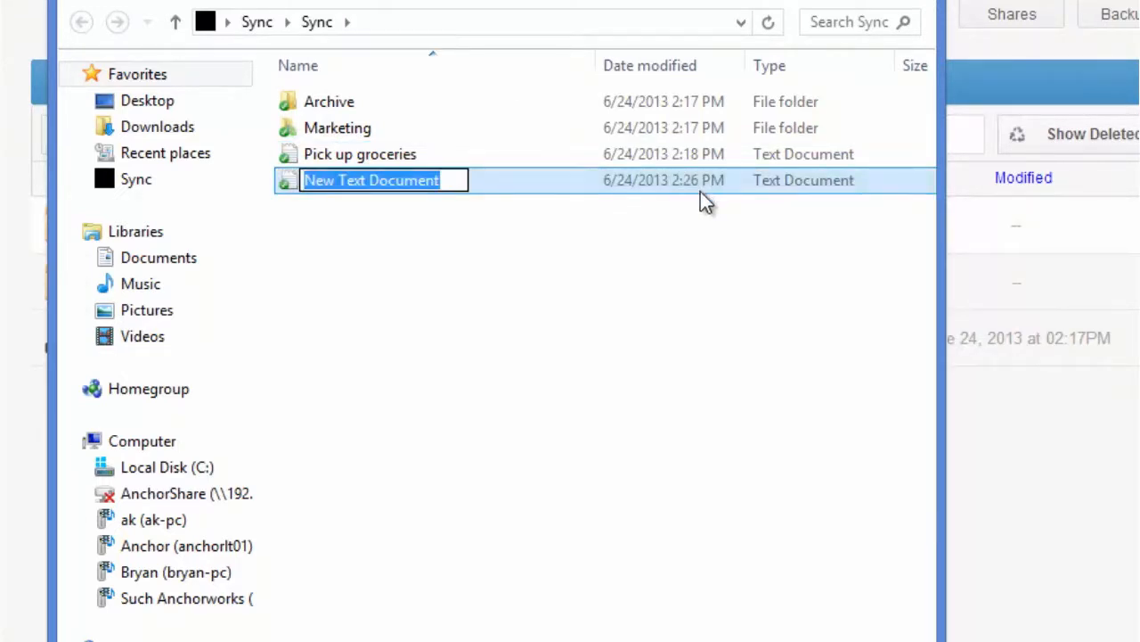
key("BackSpace")
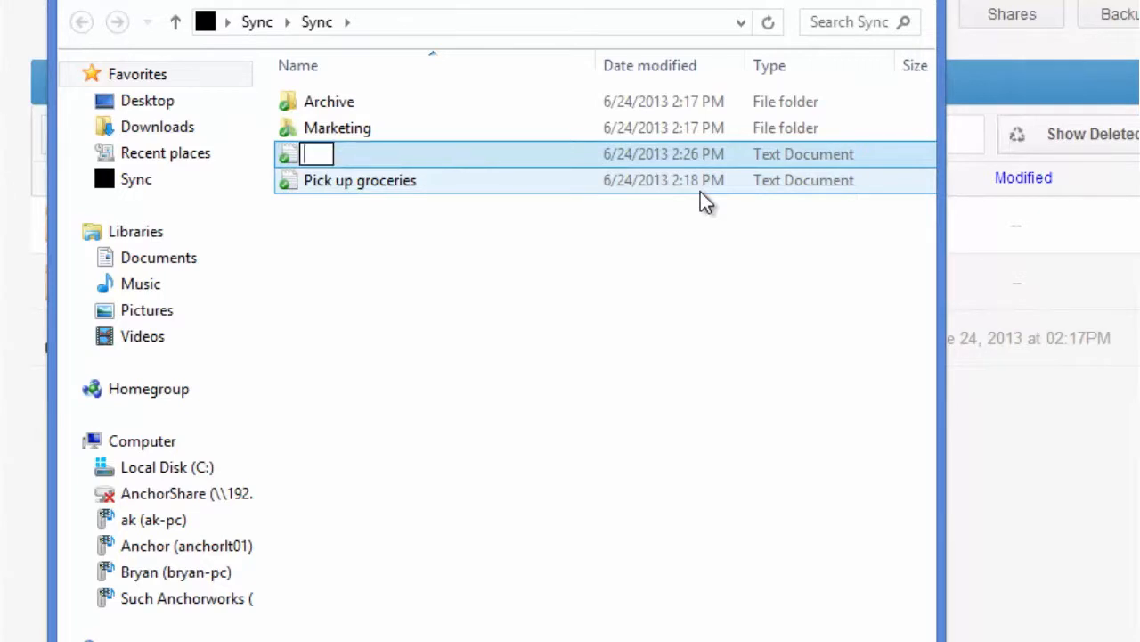
type("Run s")
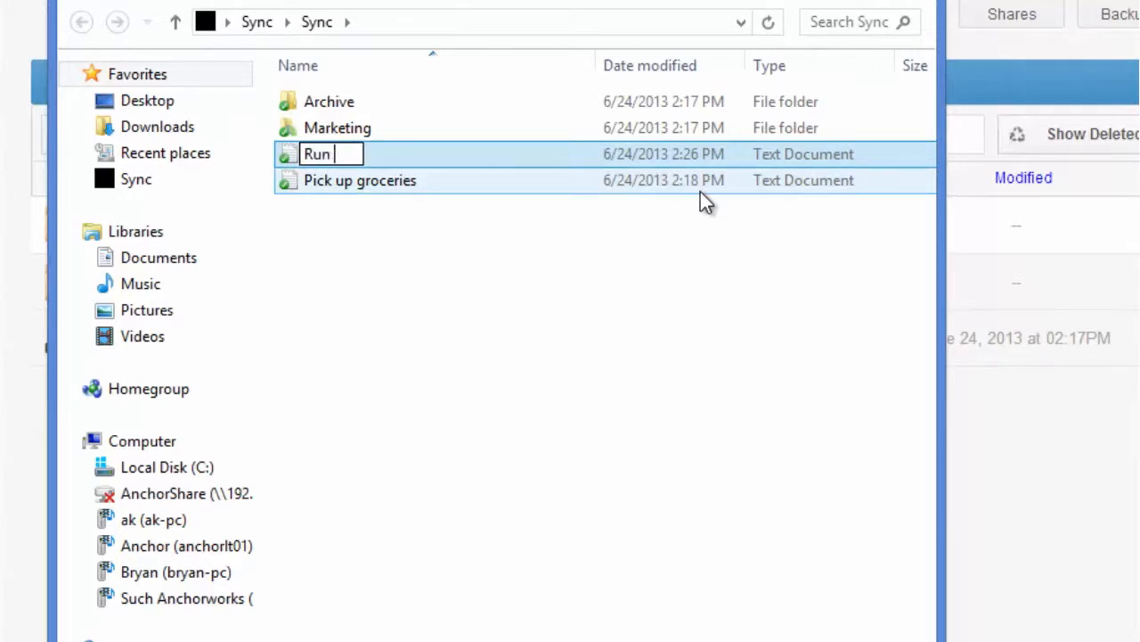
key("BackSpace")
key("BackSpace")
type("an errand")
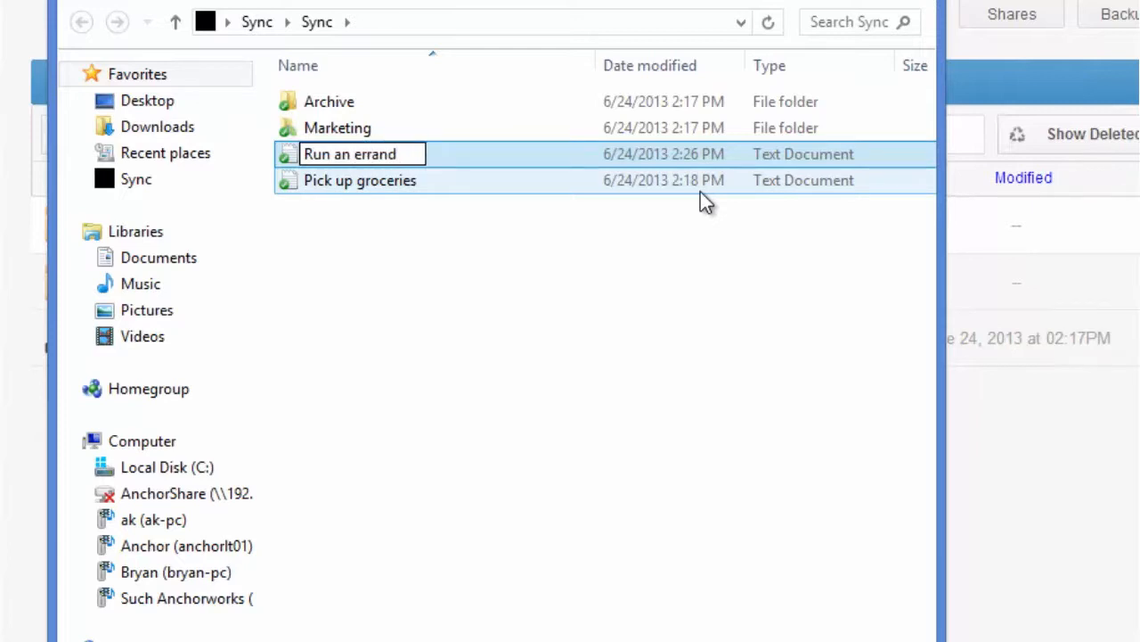
left_click(635, 251)
Write "Take dog to park" and, after a blank line, "Dont forget to pick up laundry" in the Run an errand document, saving and closing it
double_click(346, 183)
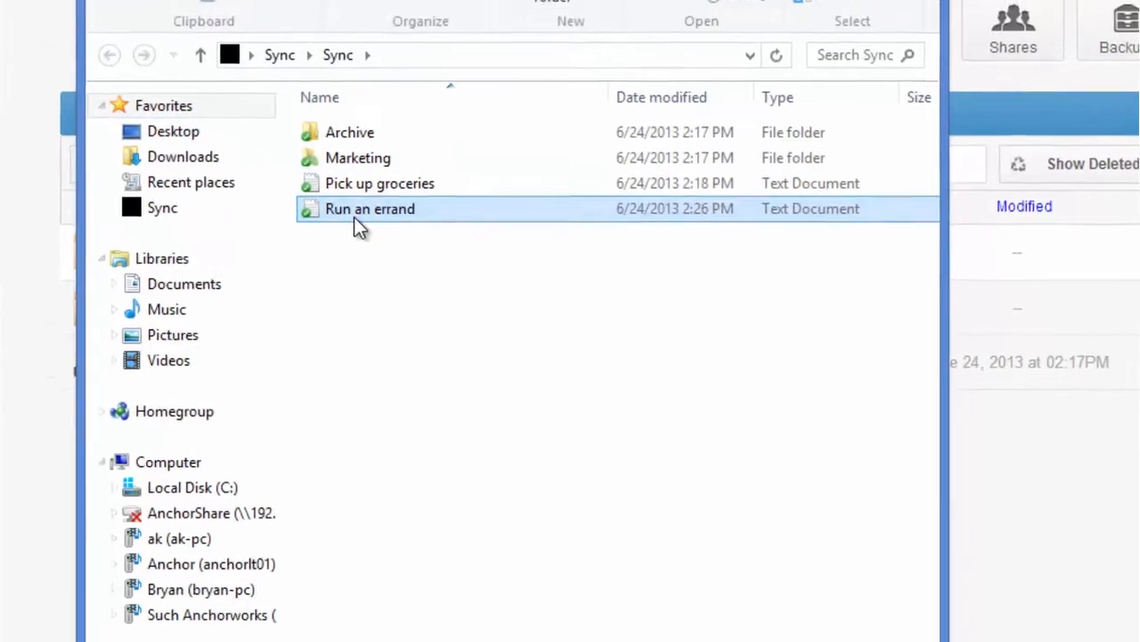
type("Take")
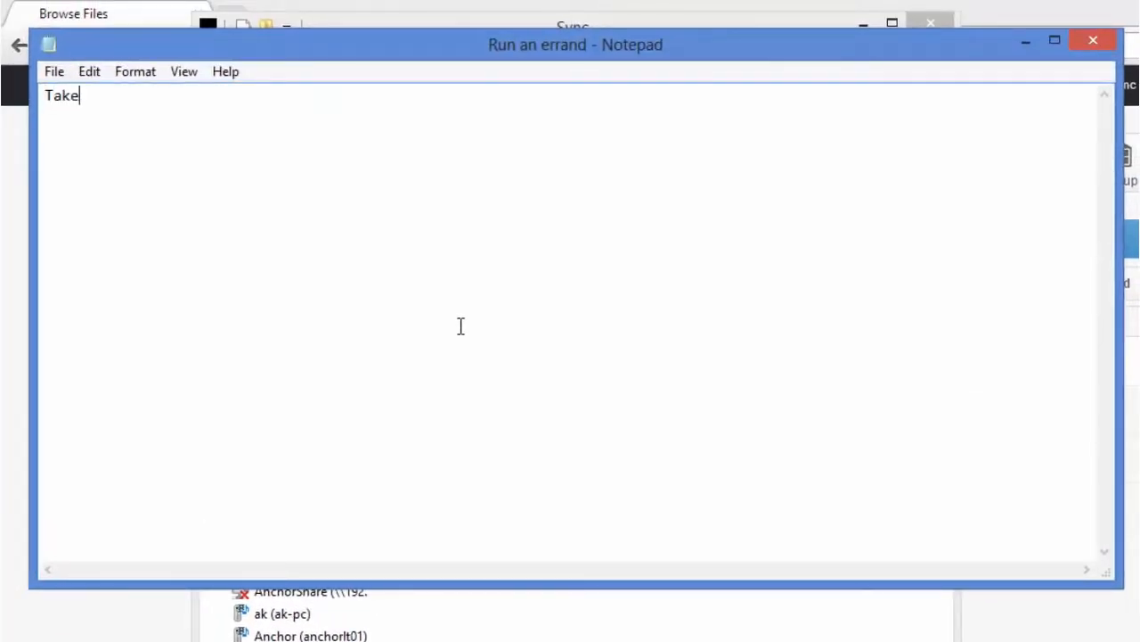
type(" dog to park")
key("Return")
key("Return")
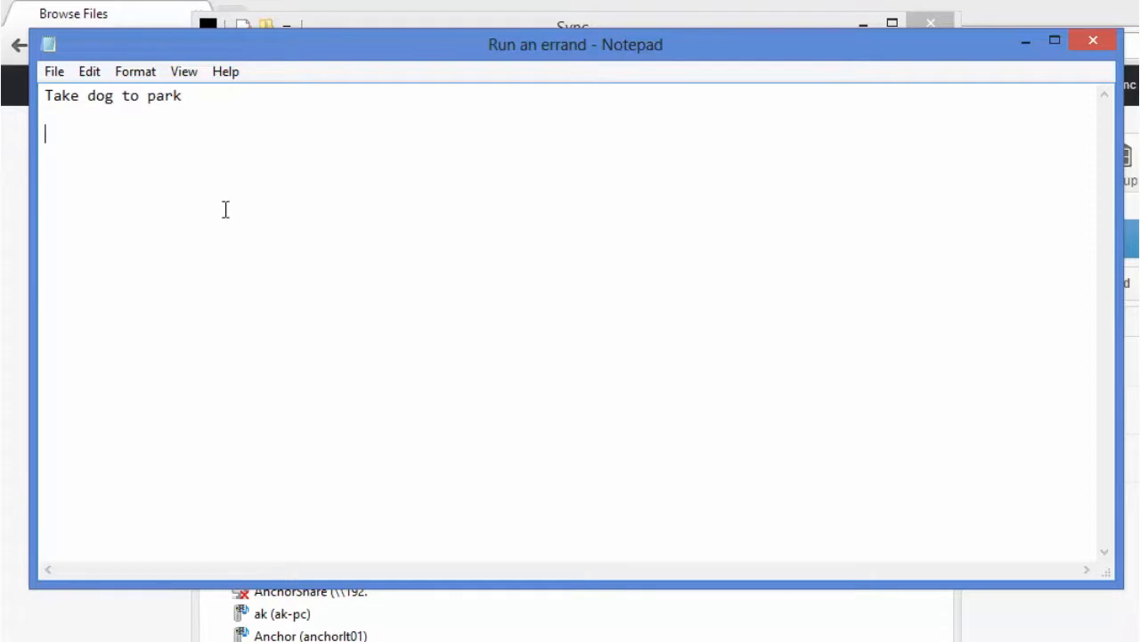
type("Dont forget to ")
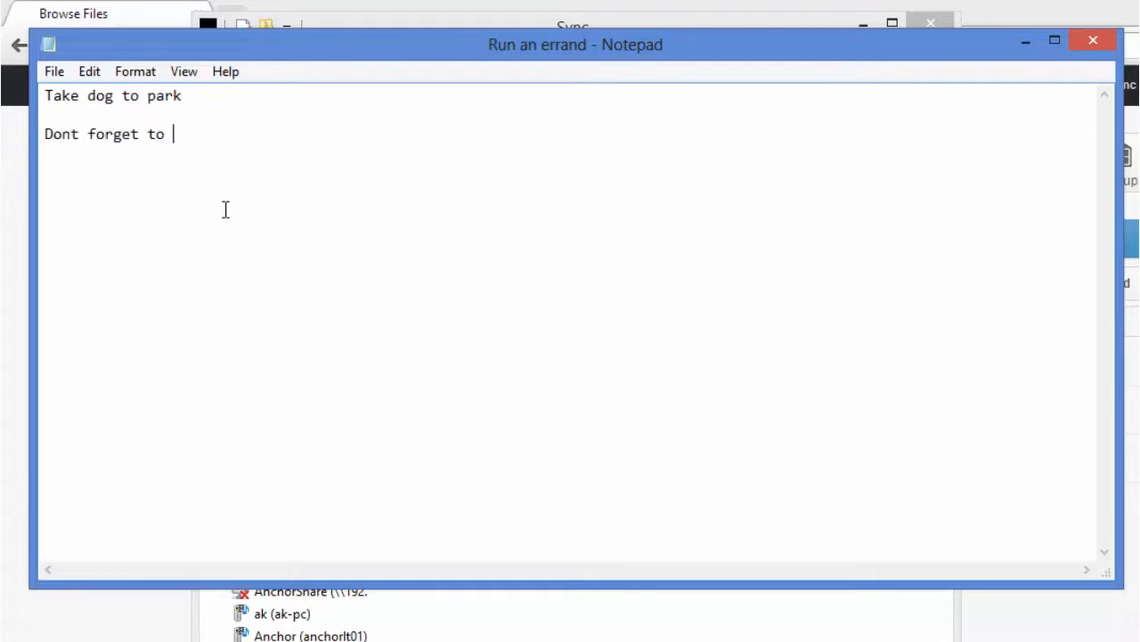
type("pick up laundry")
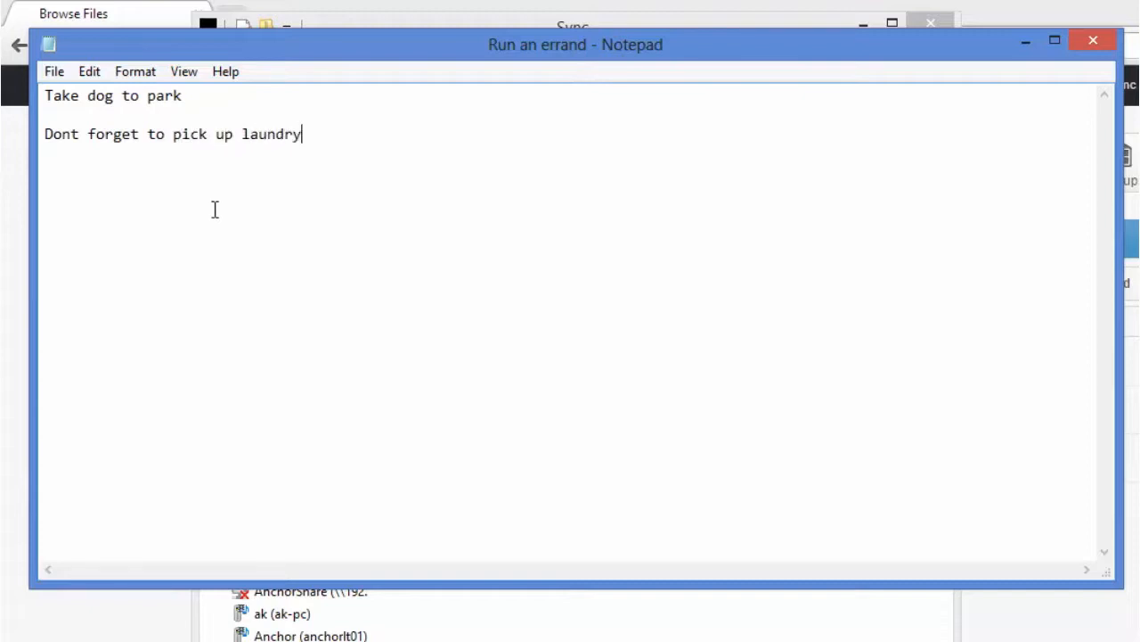
left_click(49, 73)
left_click(101, 145)
left_click(1094, 40)
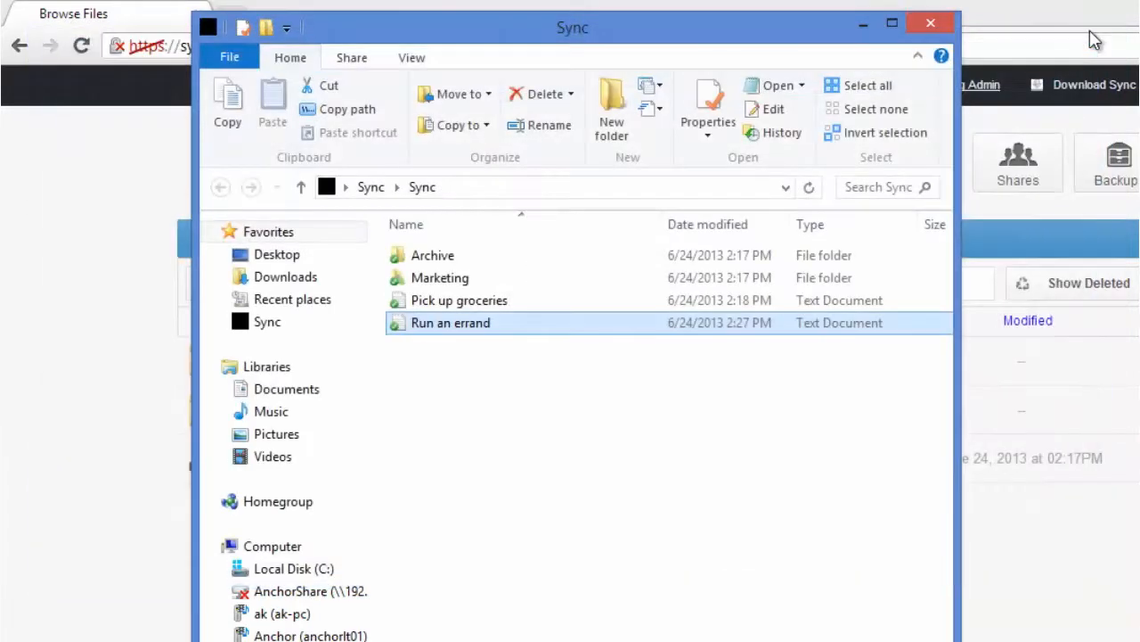
Close the local Sync folder and view the revisions of Run an errand.txt in the web portal's My Files
left_click(930, 23)
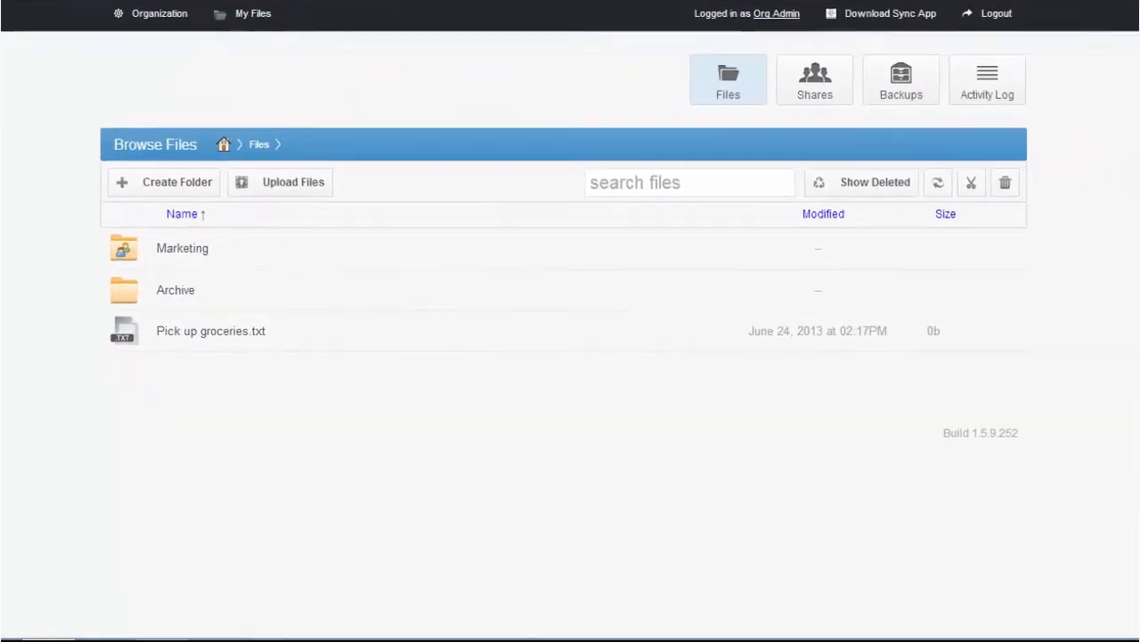
left_click(254, 15)
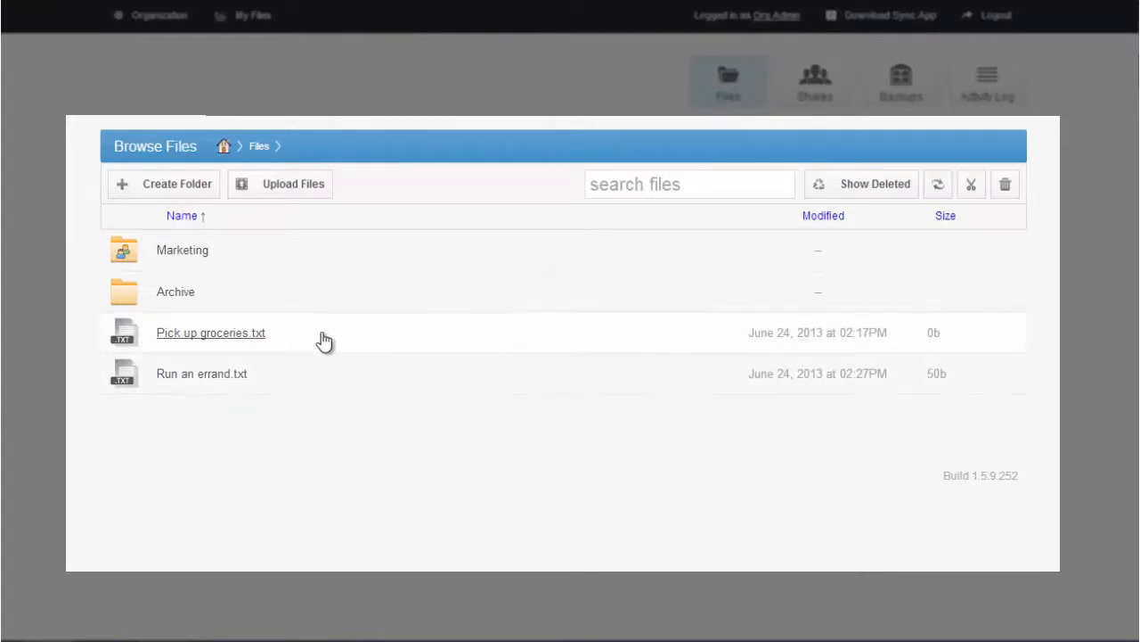
right_click(167, 379)
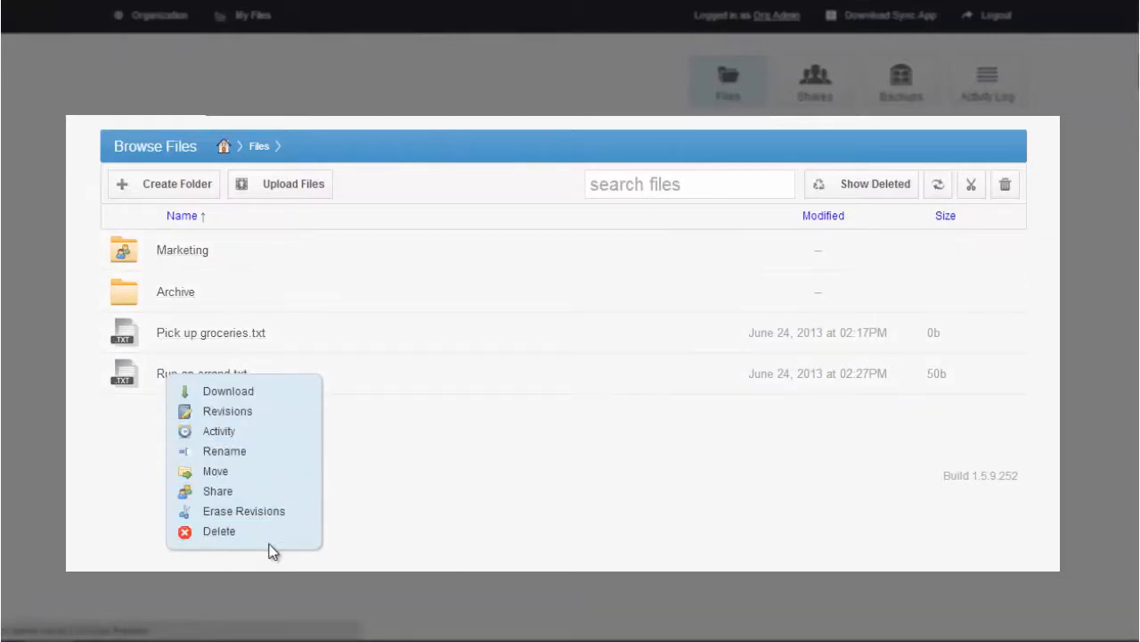
left_click(228, 414)
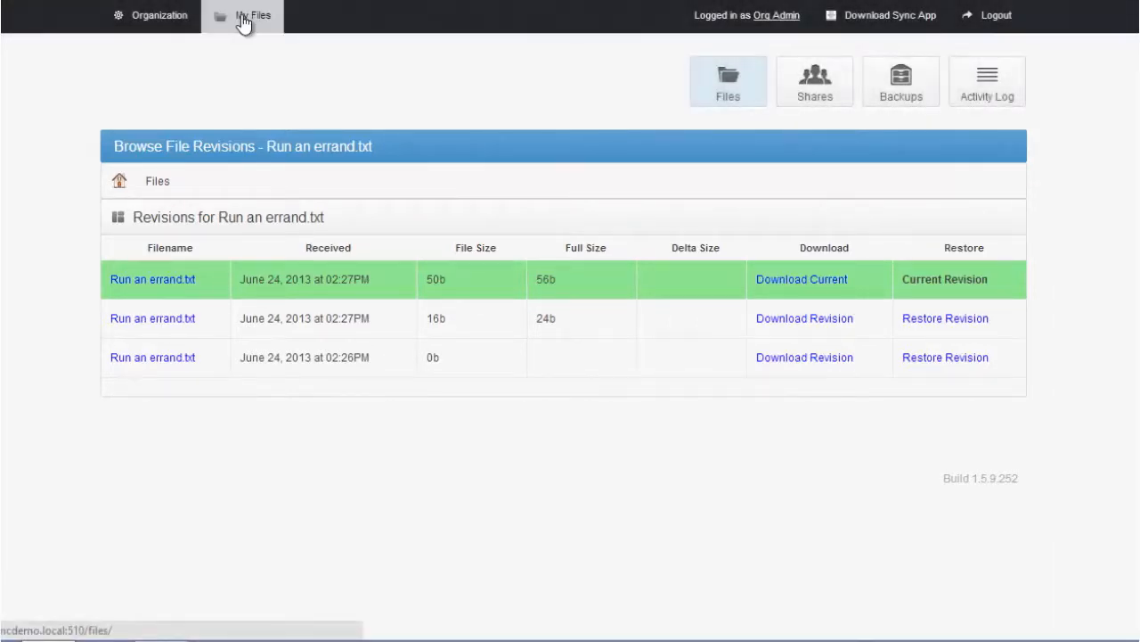
Return to the file list in My Files and share the Archive folder
left_click(242, 24)
right_click(172, 300)
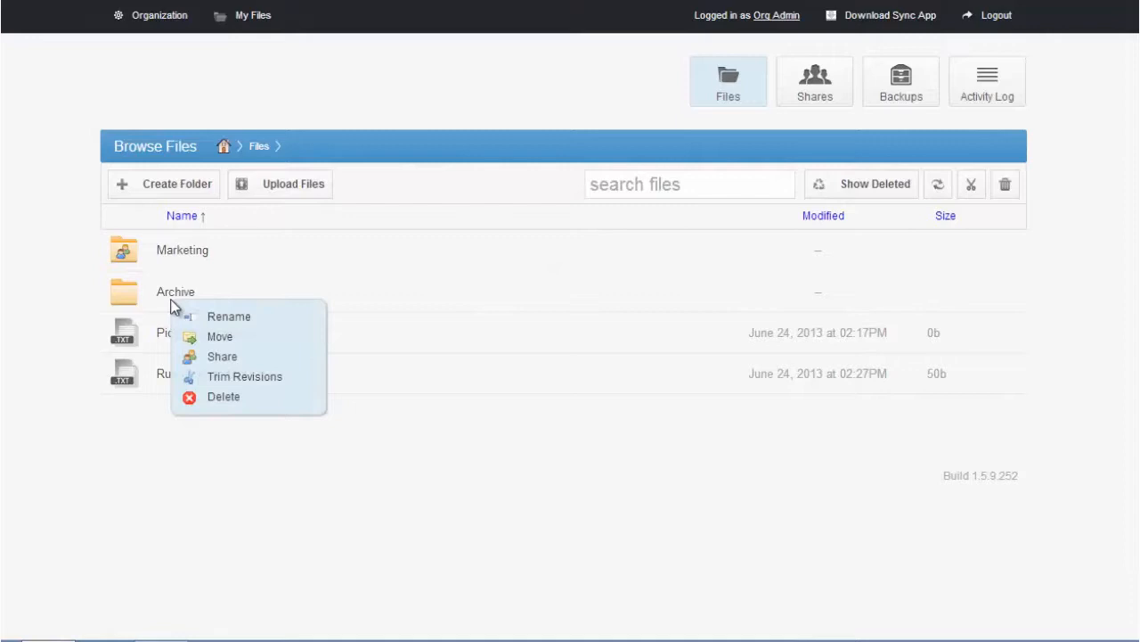
left_click(223, 357)
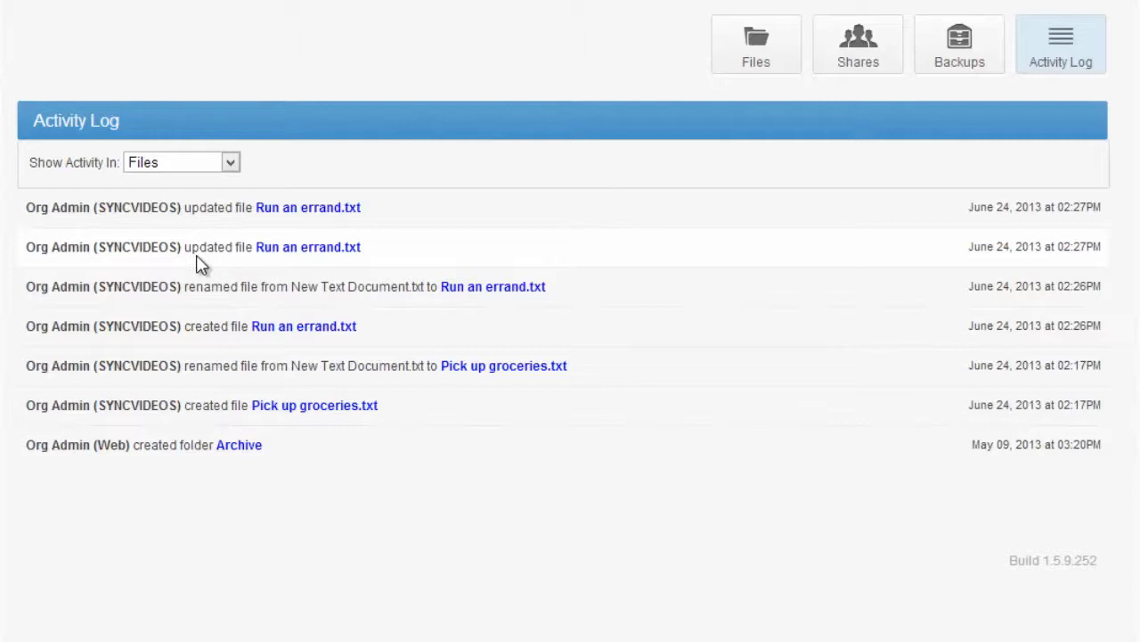
View the list of shares and the download page for the sync app
left_click(855, 79)
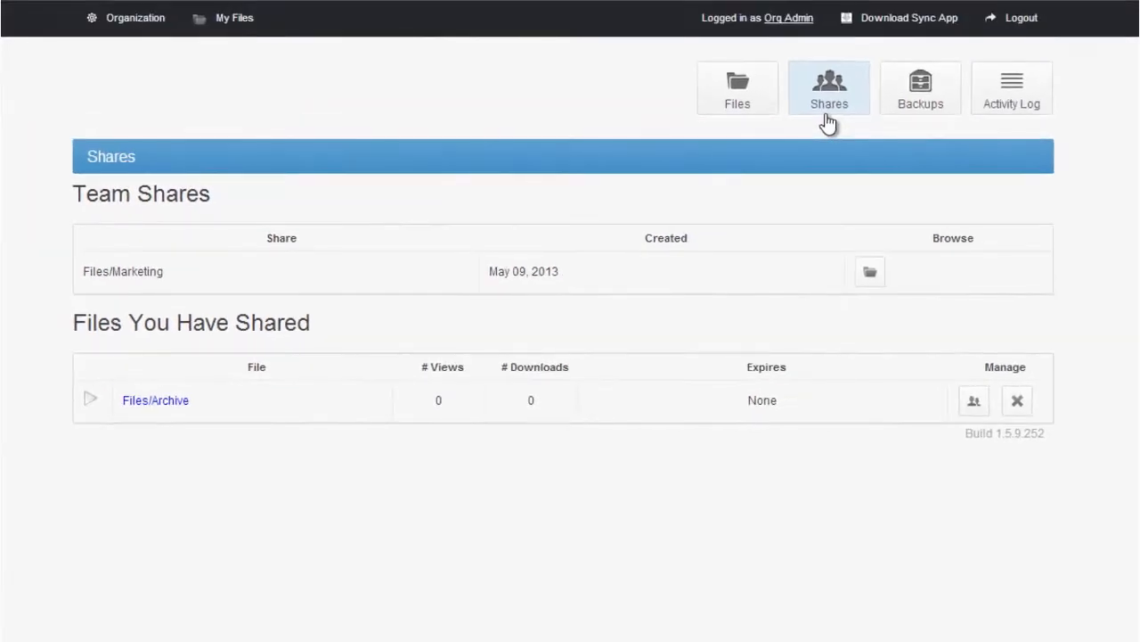
left_click(946, 18)
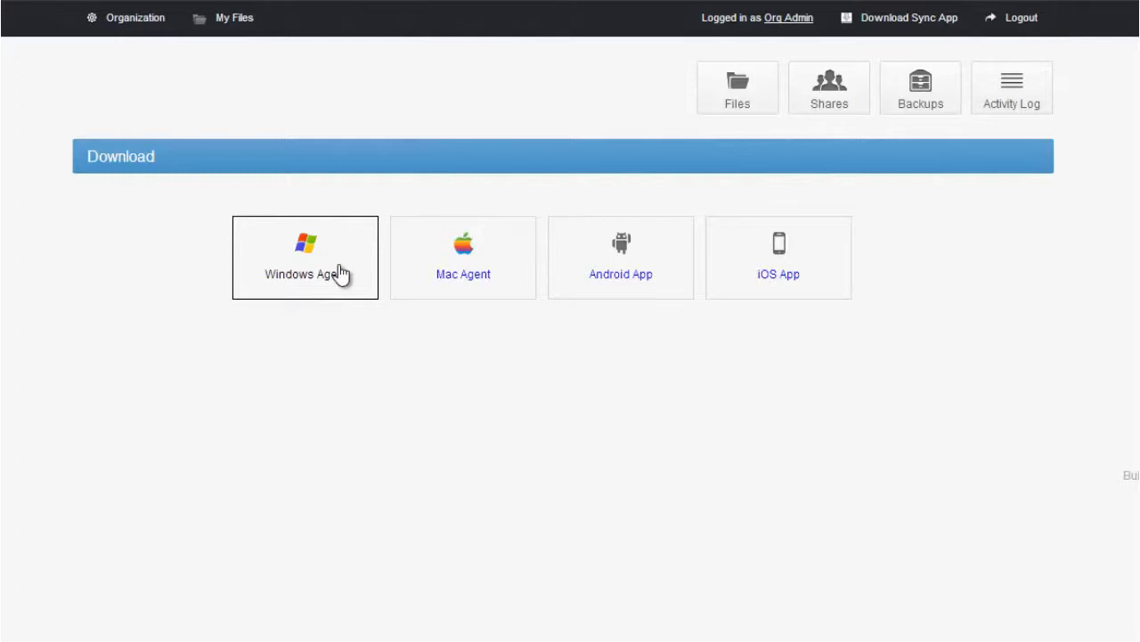
Enable mapping for the Default Organization's SYNCVIDEOS machine and open its folder mapping page
left_click(111, 29)
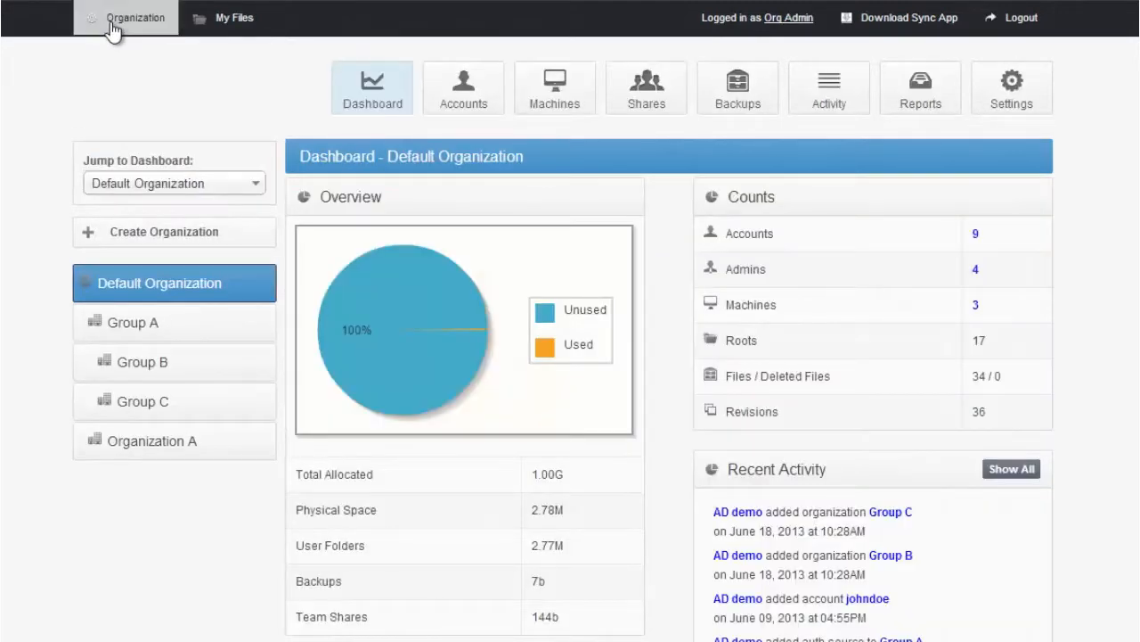
left_click(526, 92)
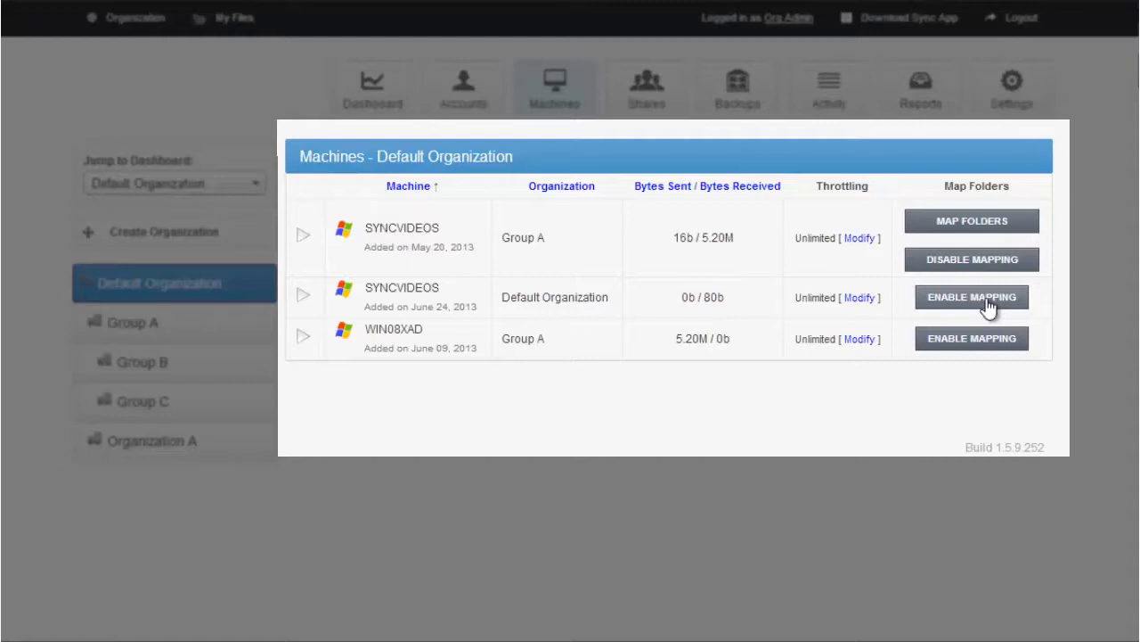
left_click(986, 301)
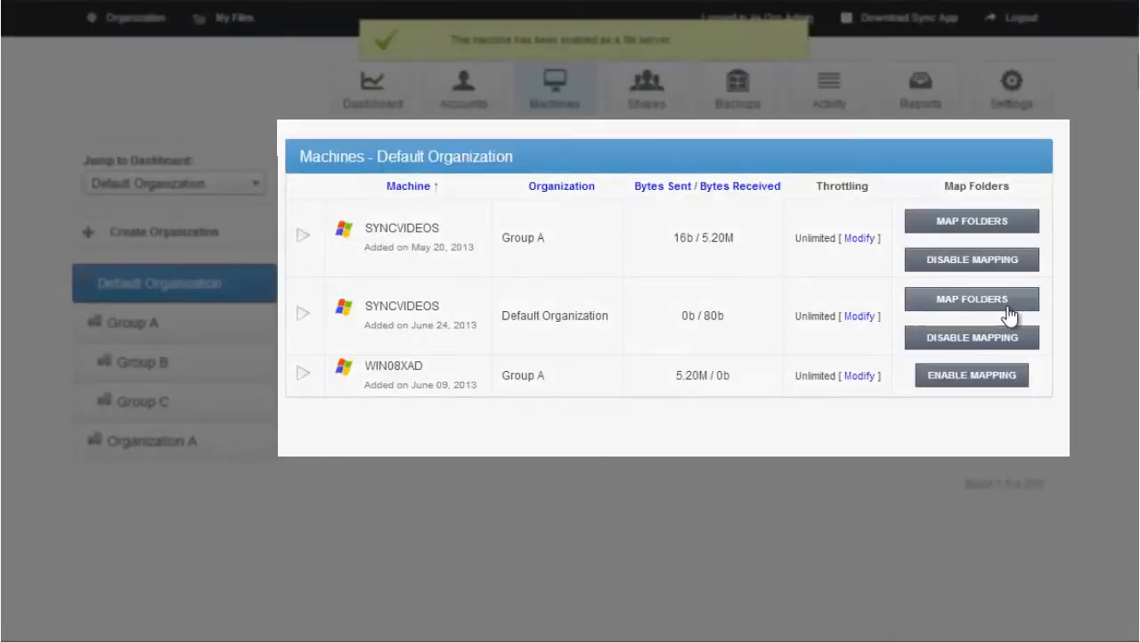
left_click(993, 307)
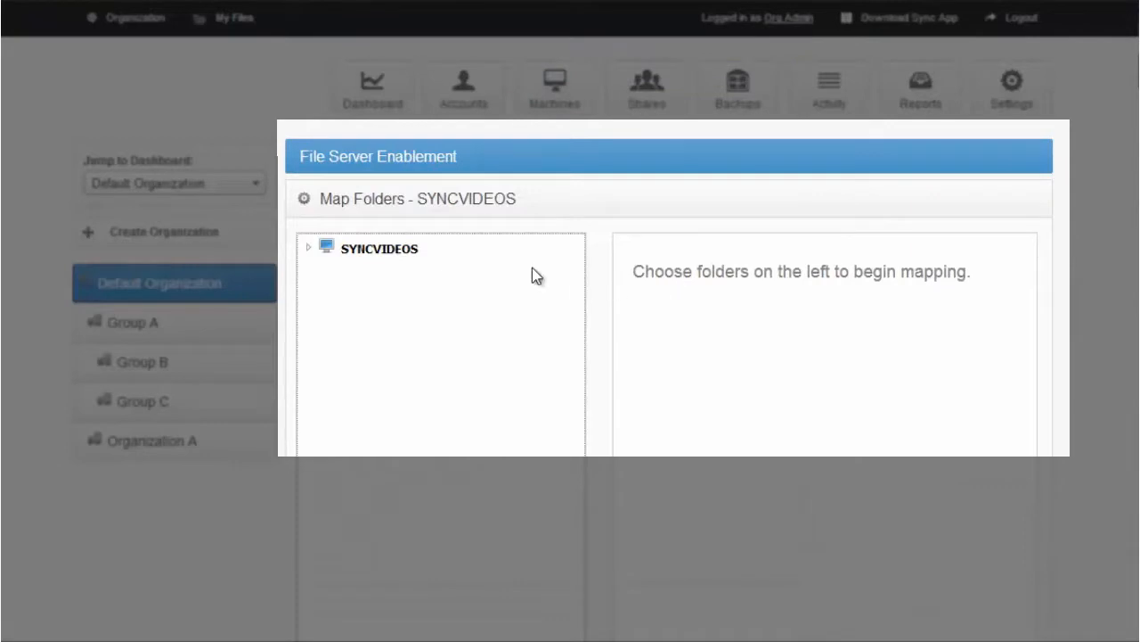
Expand the SYNCVIDEOS C:\ drive and select the Back Me Up and Share folders for mapping
left_click(308, 250)
left_click(325, 271)
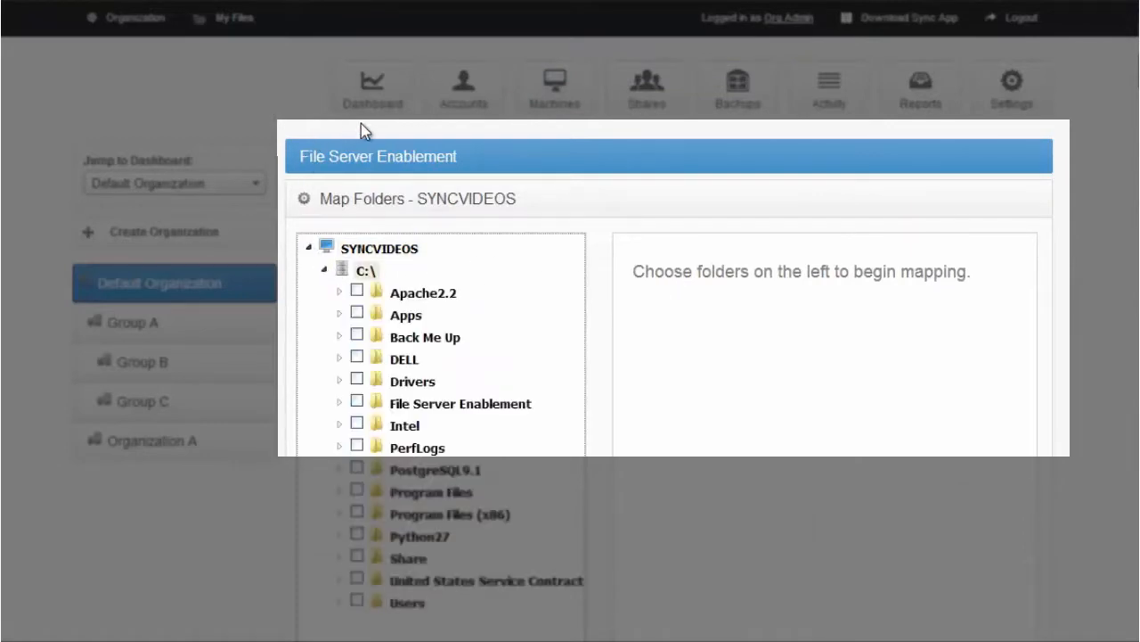
scroll(351, 535, "down", 1)
left_click(338, 543)
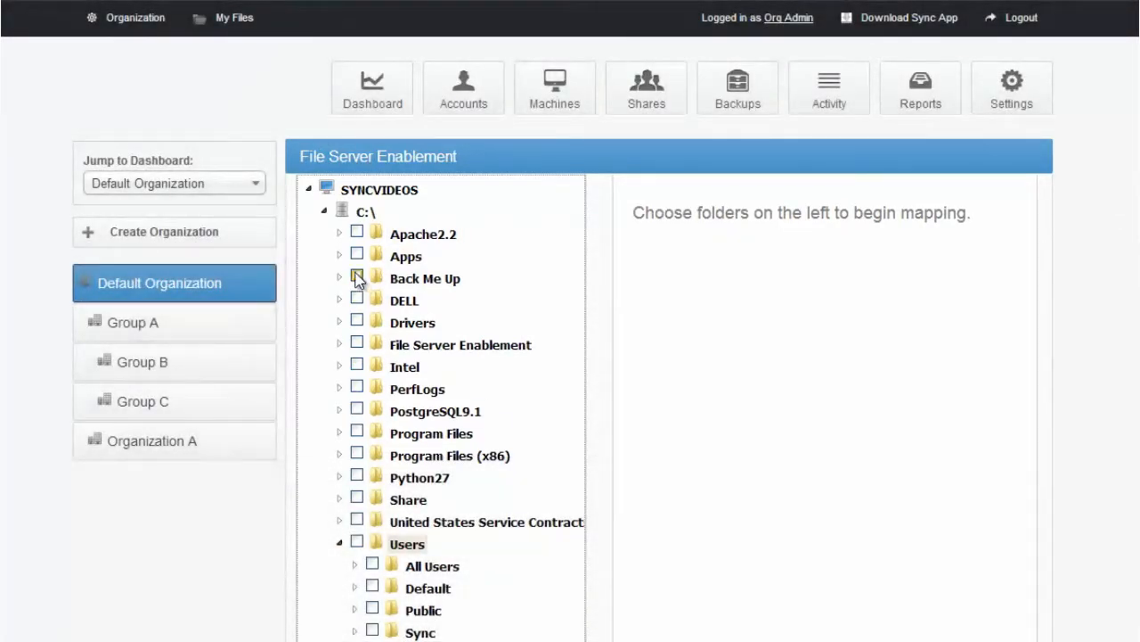
left_click(357, 277)
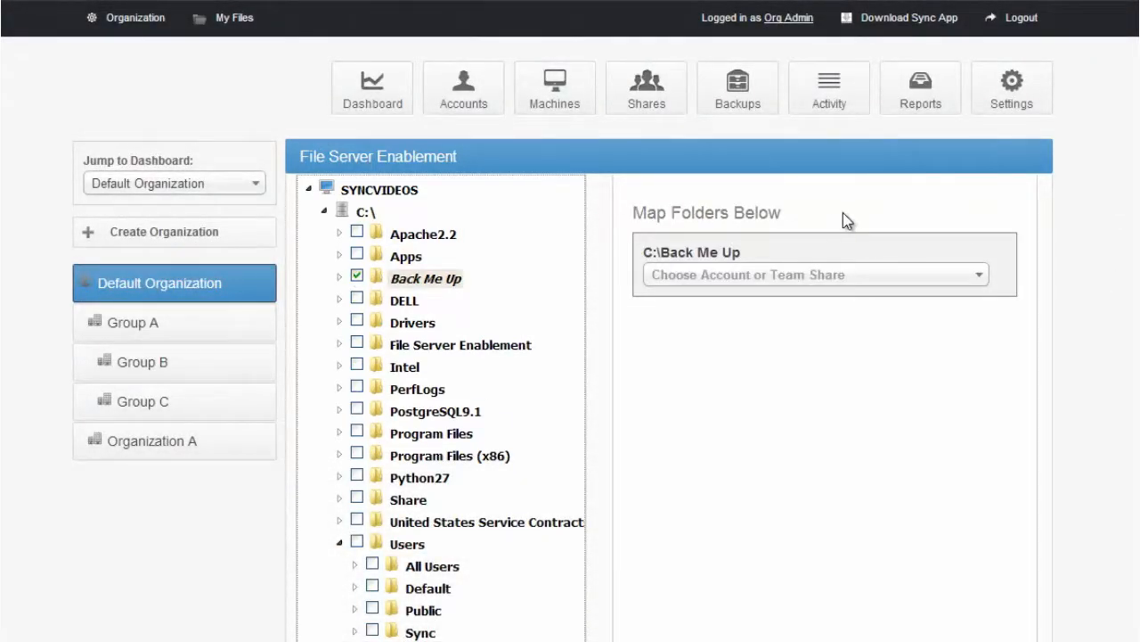
left_click(356, 498)
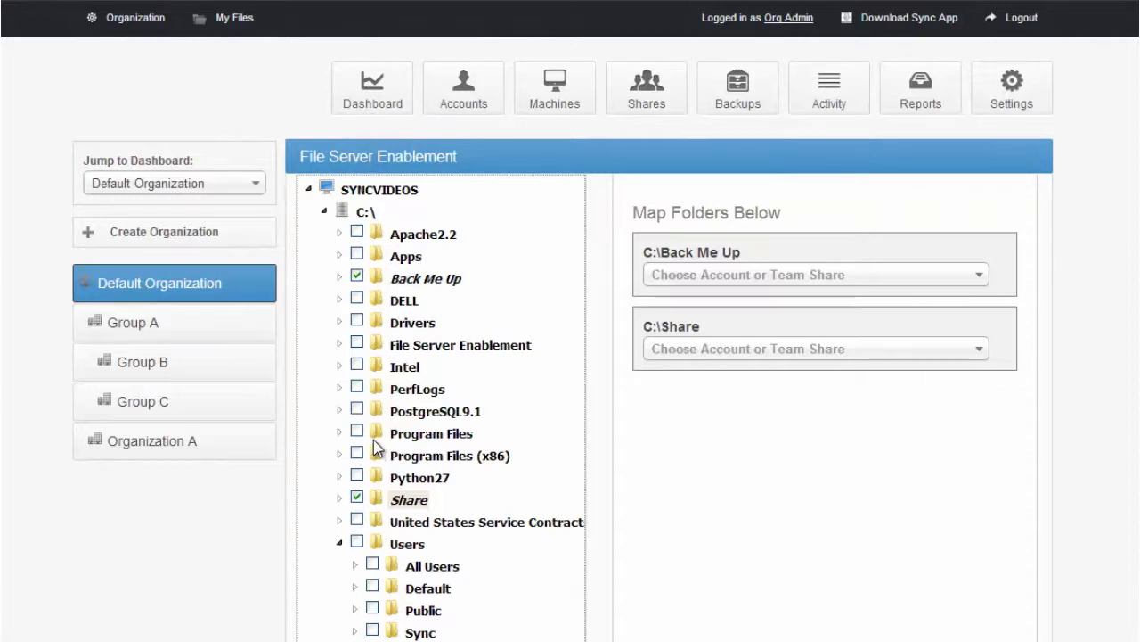
Map C:\Back Me Up to the first listed Sales team share
left_click(809, 283)
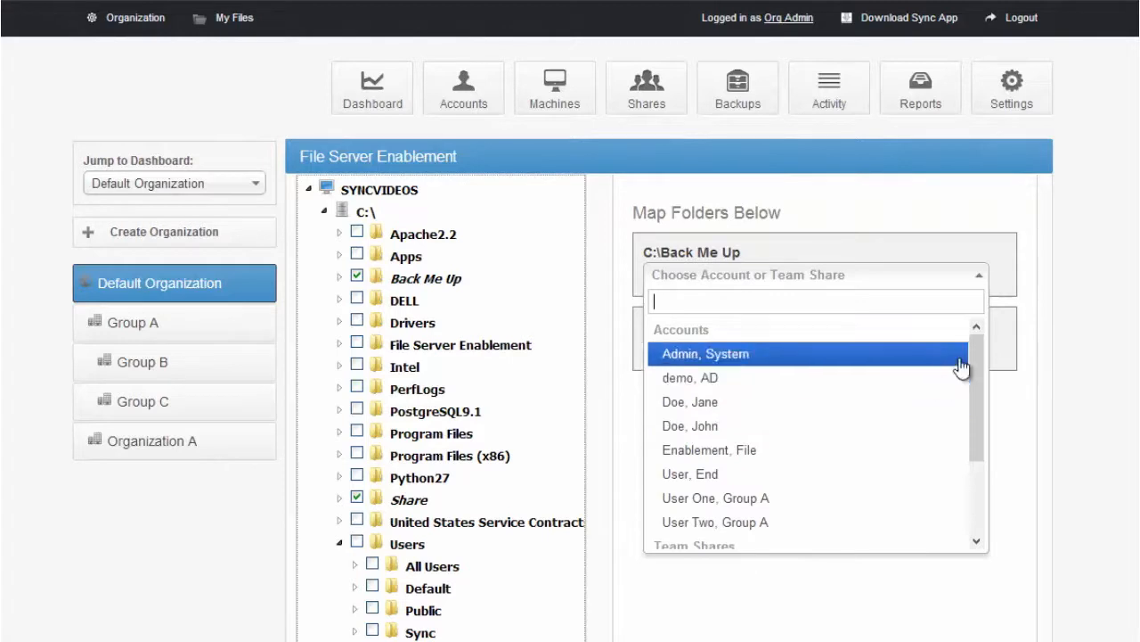
left_click_drag(978, 388, 987, 446)
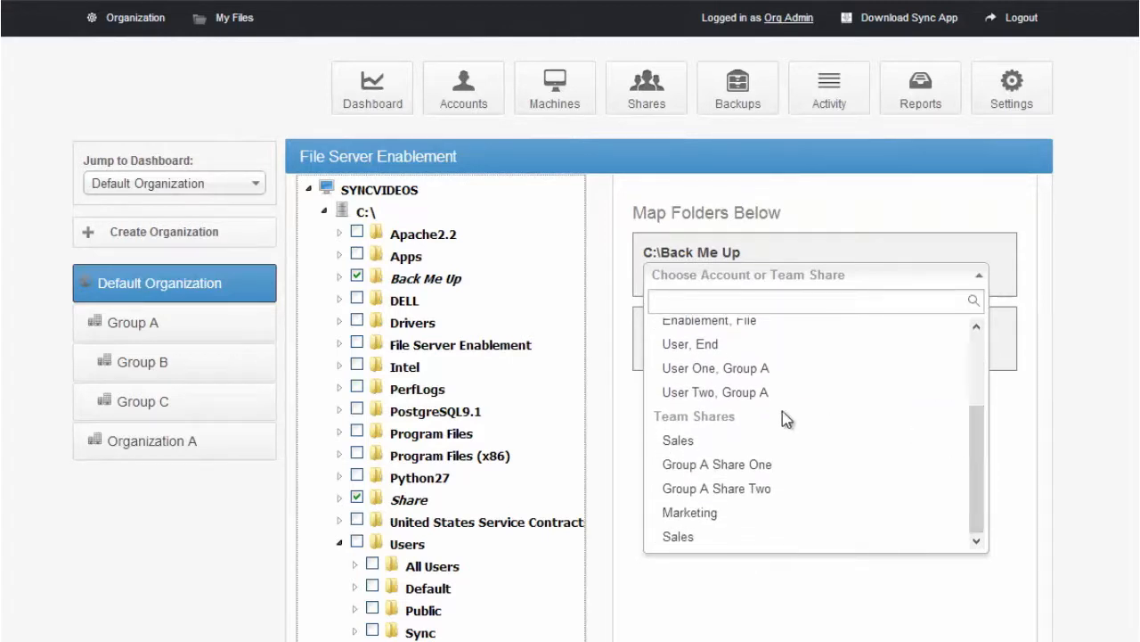
left_click(768, 442)
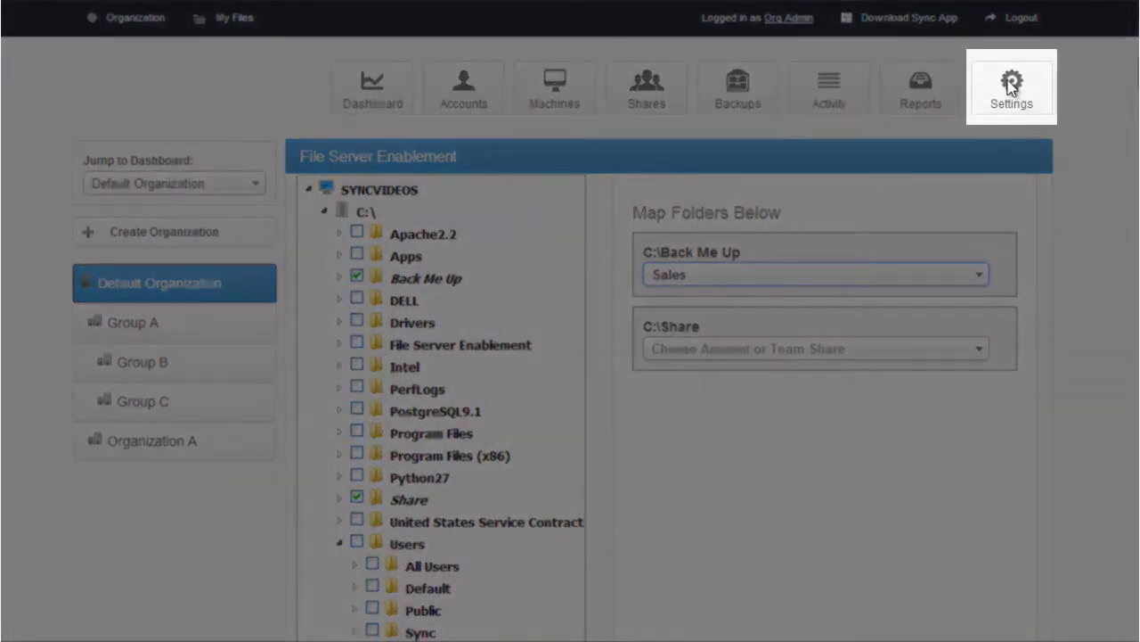
Review Default Organization's general and policy settings and the form for creating an organization under it
left_click(1009, 84)
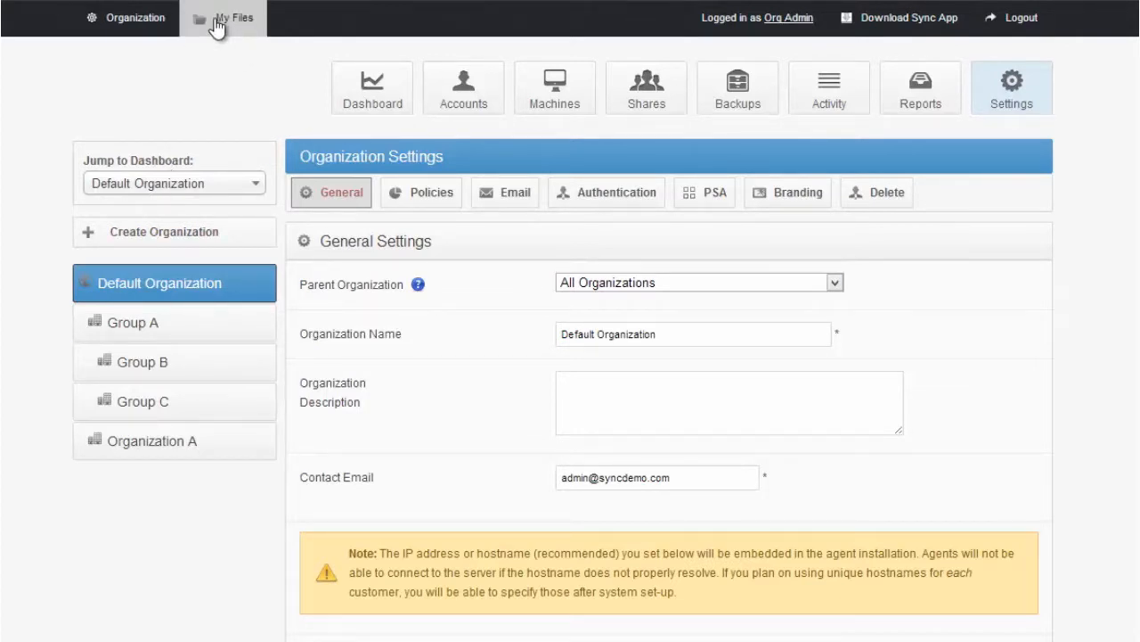
left_click(405, 197)
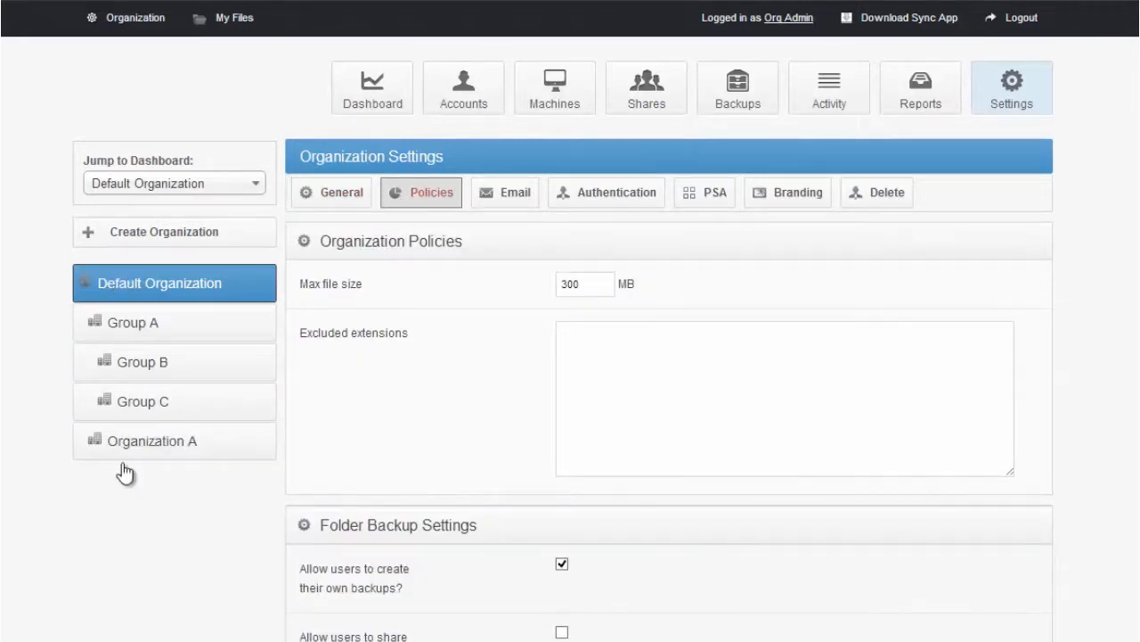
left_click(178, 233)
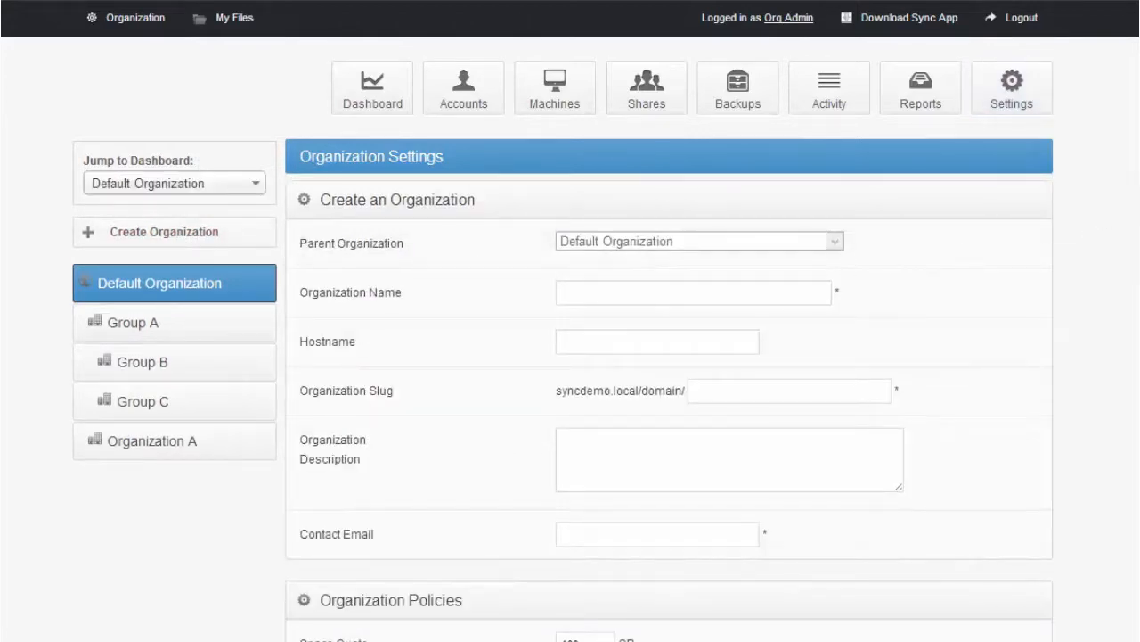
scroll(704, 285, "down", 5)
scroll(704, 285, "up", 1)
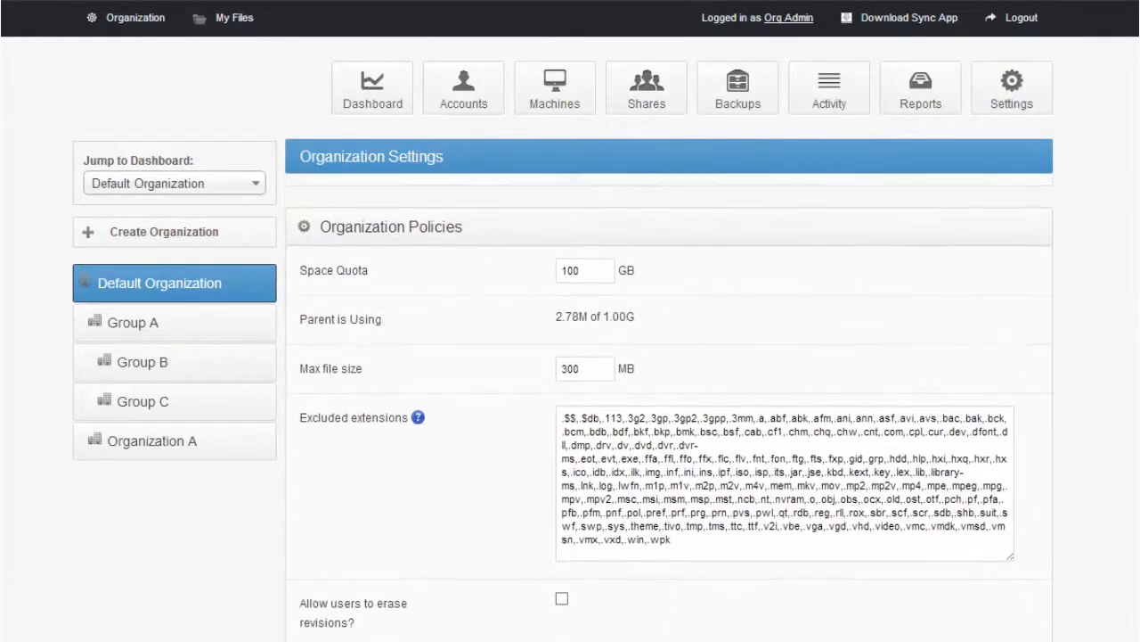
Set the new organization's space quota to 1000024 GB
left_click(570, 276)
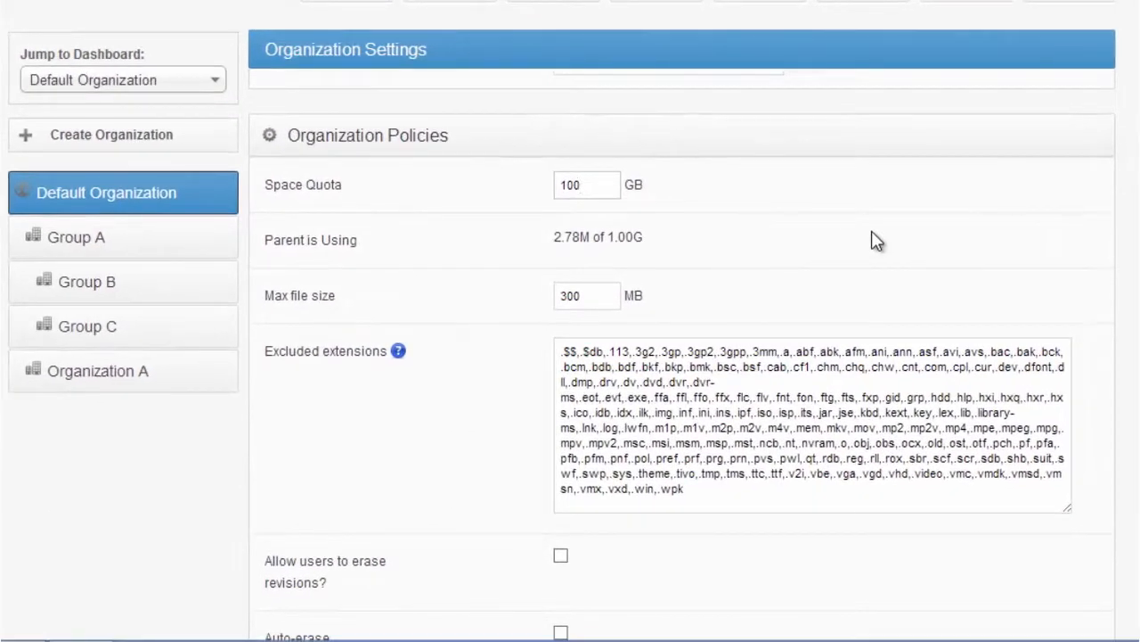
key("BackSpace")
type("24")
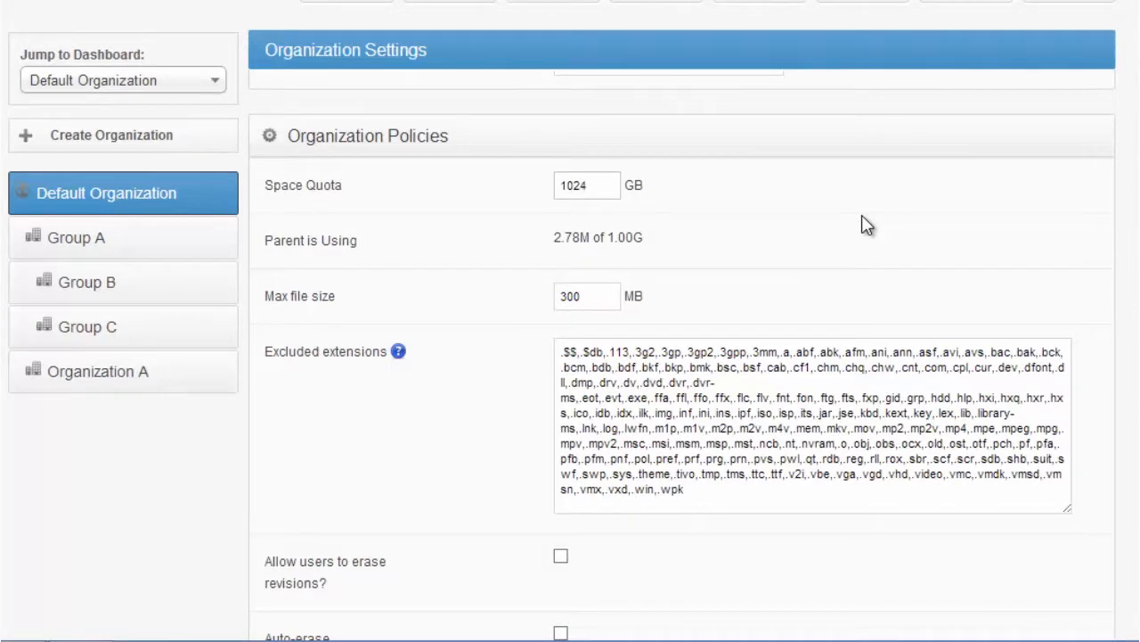
key("BackSpace")
key("BackSpace")
type("00024")
Review the new organization's excluded file extensions and the policy options that follow
left_click_drag(723, 491, 670, 473)
left_click_drag(621, 442, 499, 356)
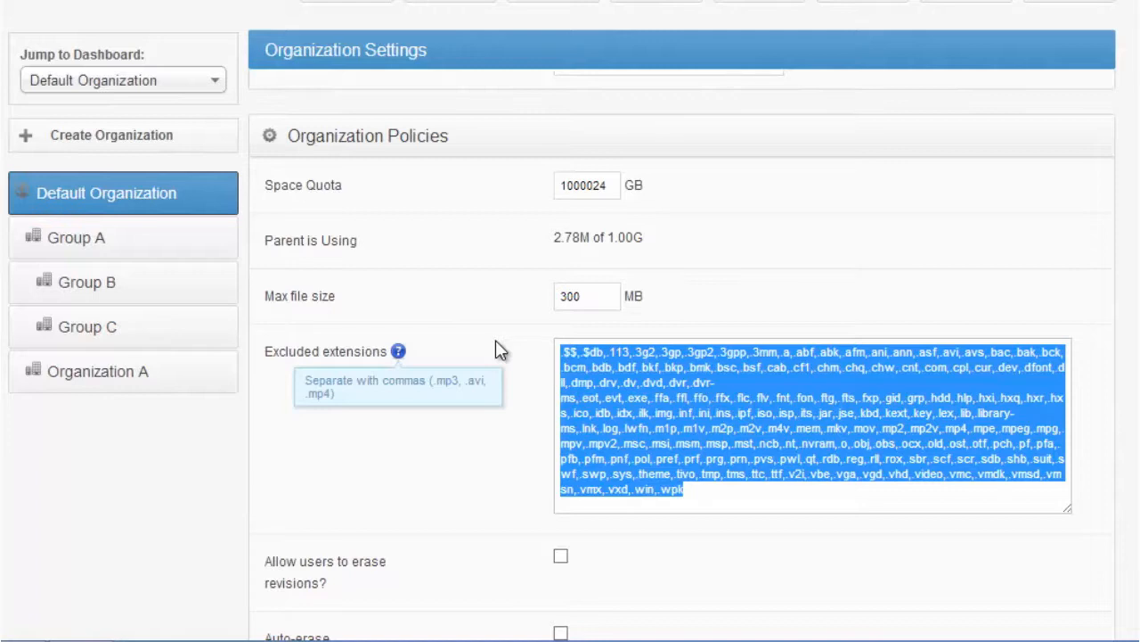
left_click(812, 298)
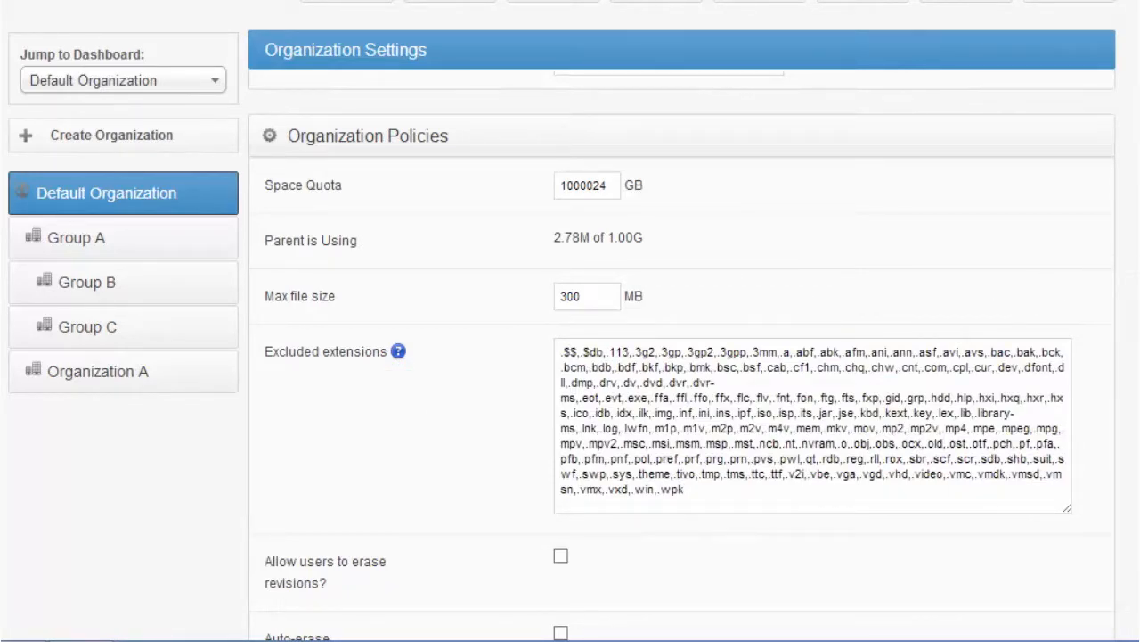
scroll(682, 356, "down", 3)
scroll(686, 356, "up", 1)
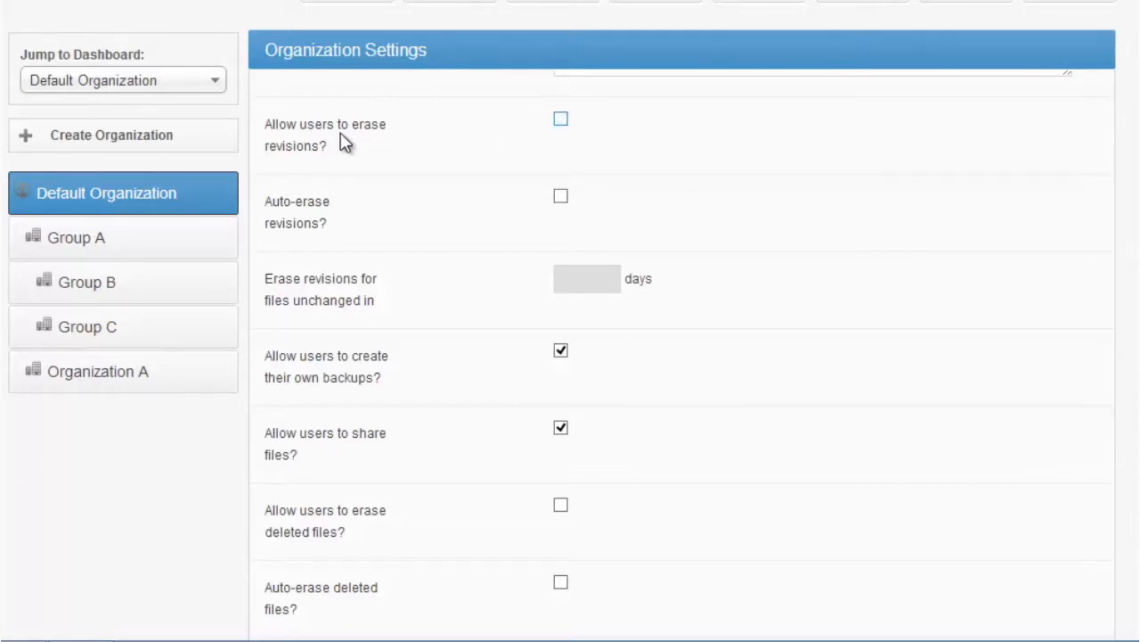
Allow users to erase revisions in the new organization's policies, and disallow it again
left_click(561, 121)
mouse_move(339, 152)
left_mouse_down()
mouse_move(262, 115)
mouse_move(257, 134)
left_mouse_up()
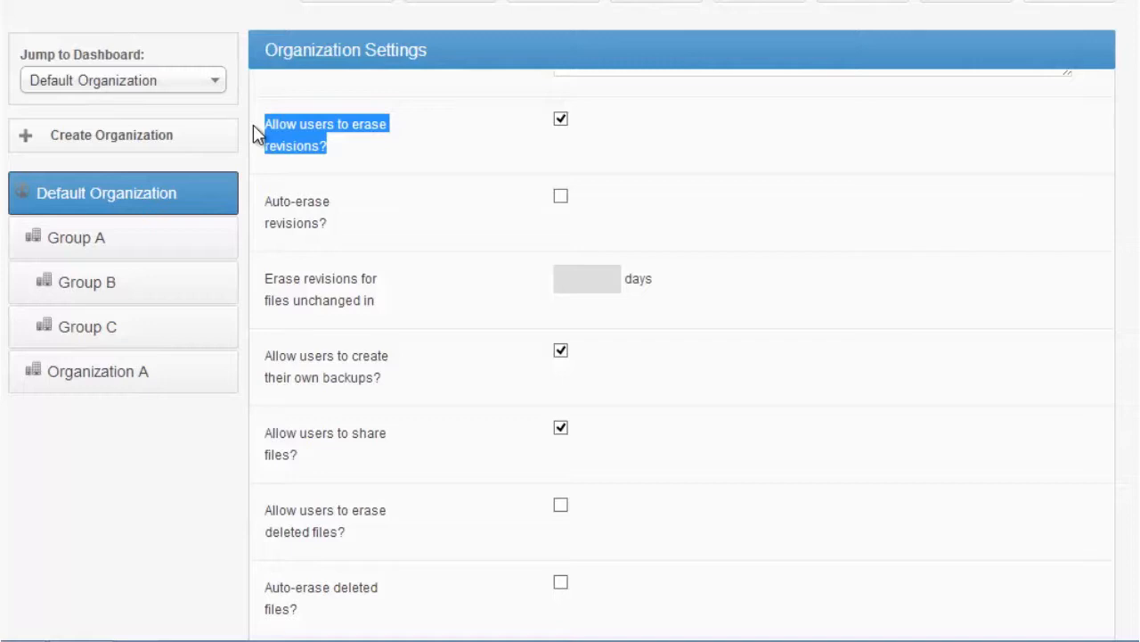
left_click(561, 120)
left_click(470, 168)
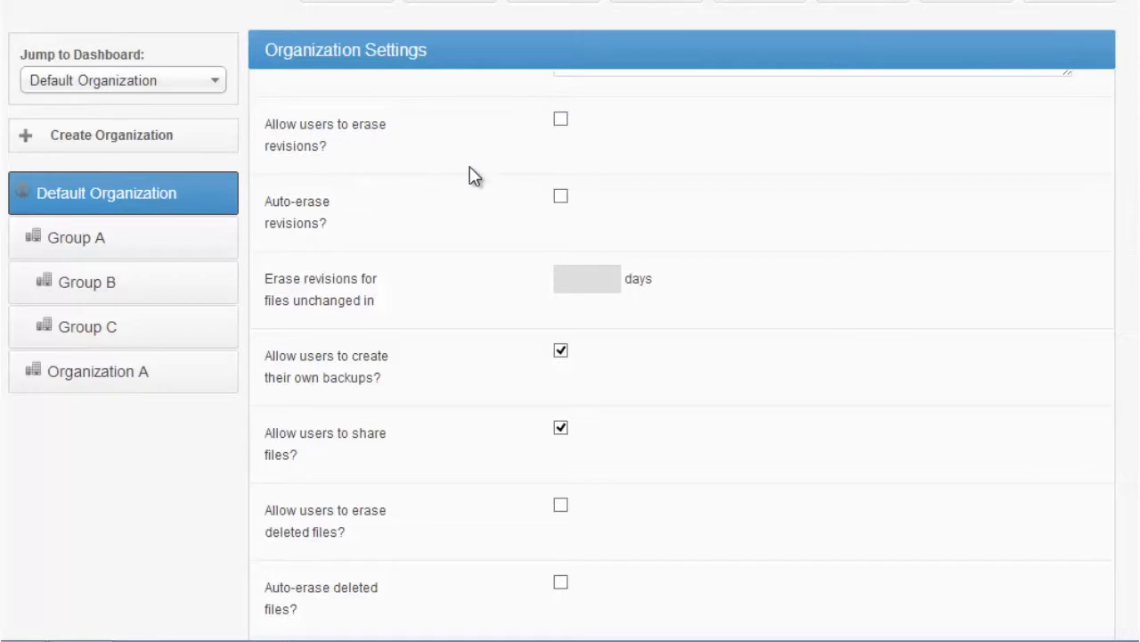
Enable auto-erase of revisions for files unchanged in 365 days
left_click(563, 198)
left_click(611, 287)
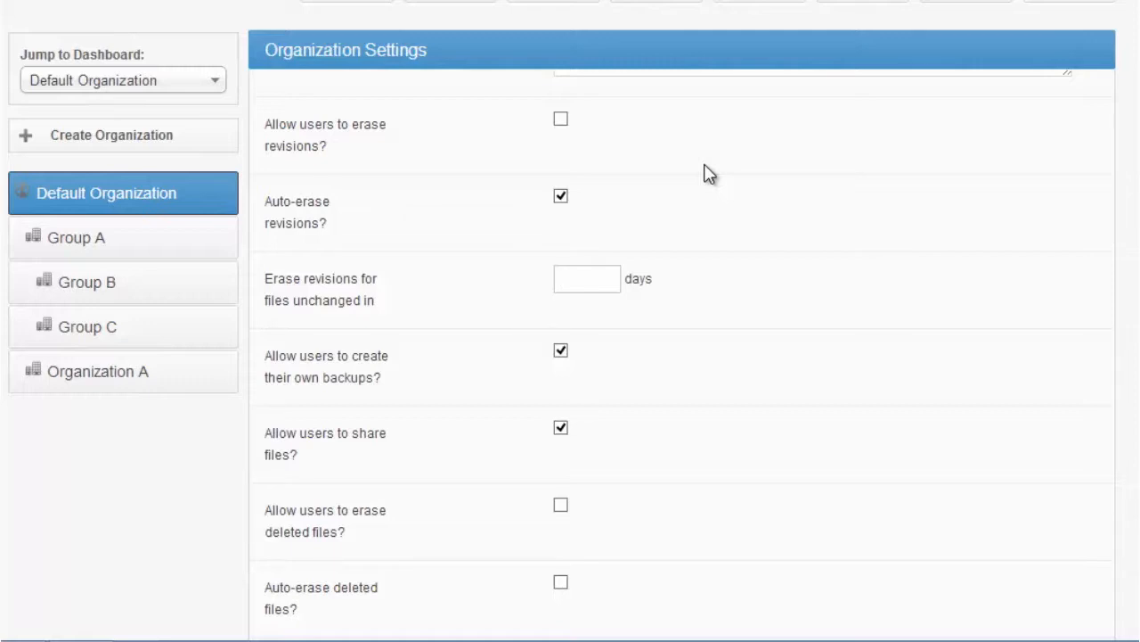
type("365")
key("ctrl+a")
scroll(681, 356, "down", 4)
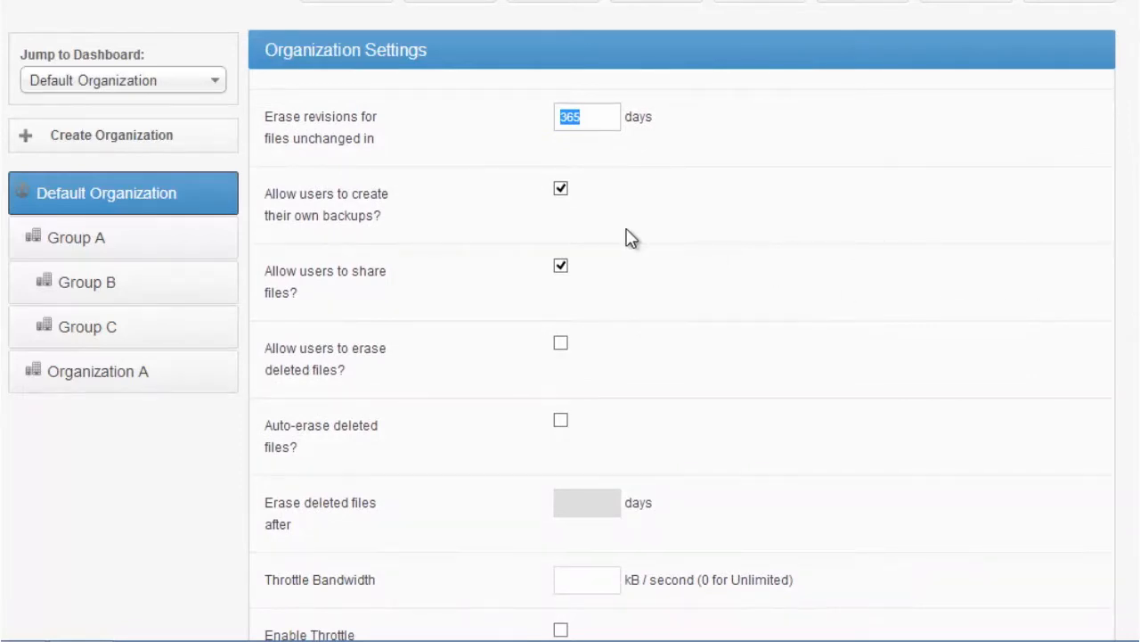
Disallow users from sharing files in the new organization's policies
left_click(562, 267)
left_click_drag(298, 291, 268, 261)
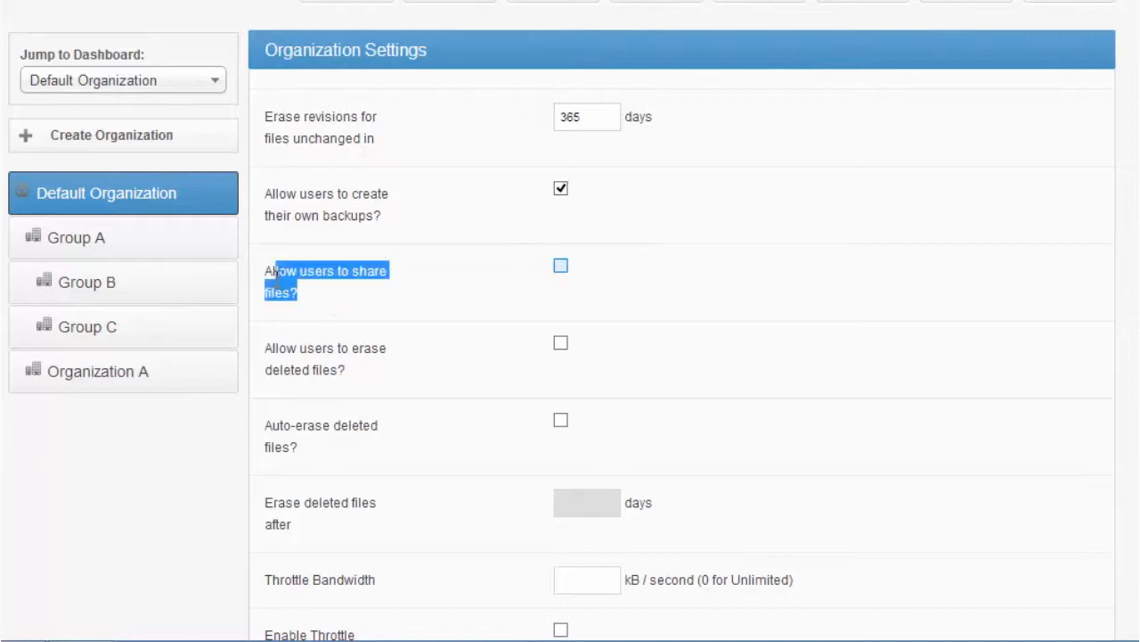
mouse_move(172, 335)
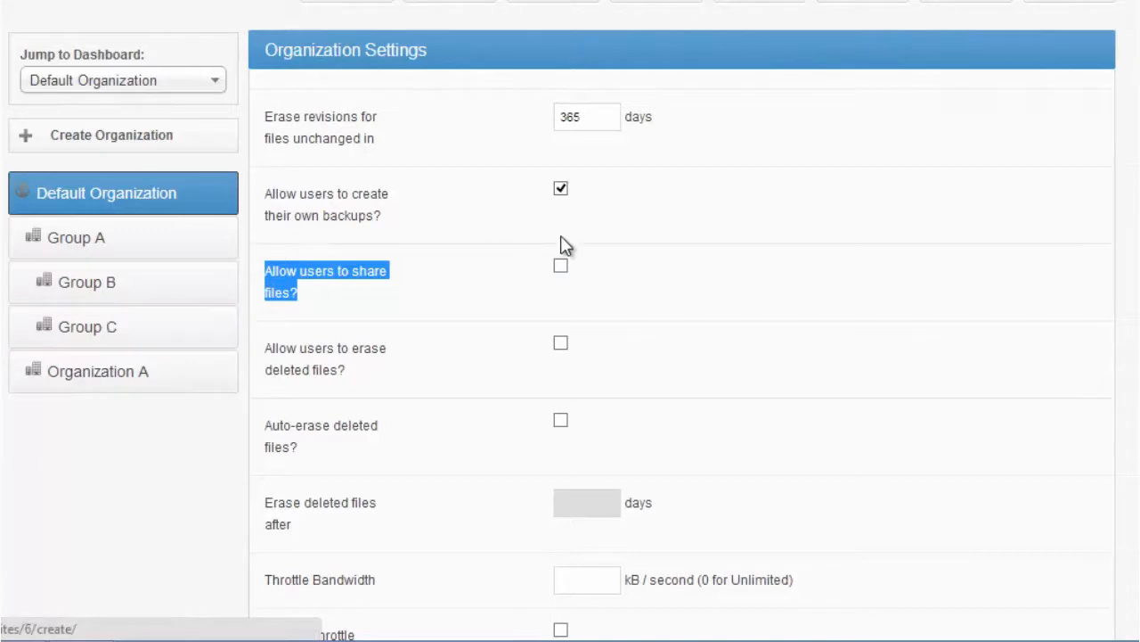
Set the new organization's throttle bandwidth to 3000 kB/second
scroll(682, 357, "down", 2)
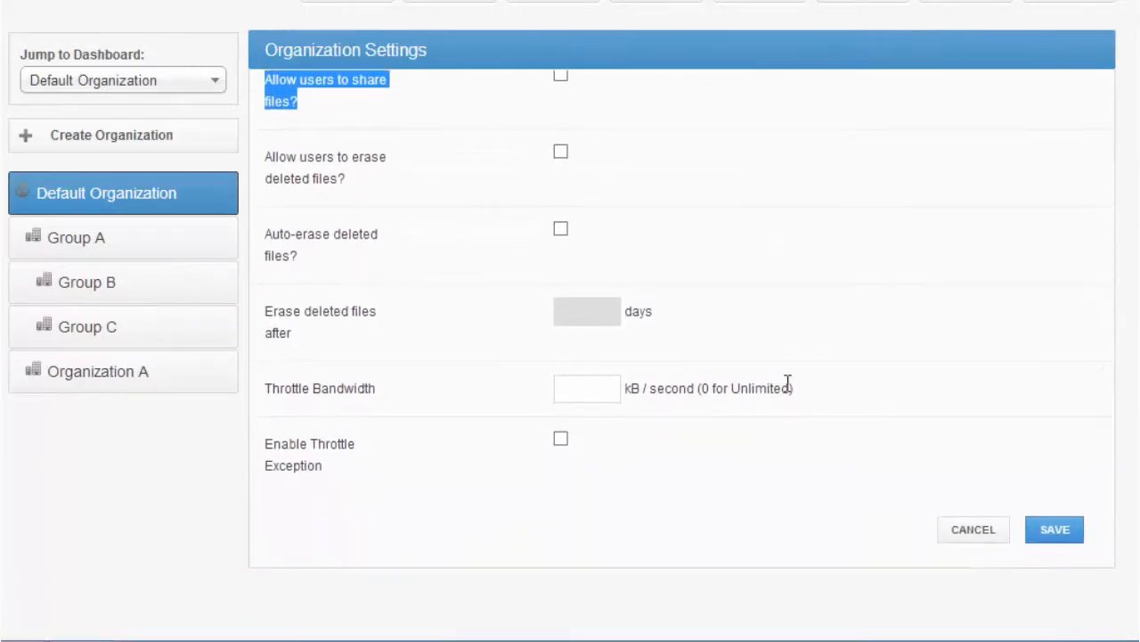
left_click(594, 383)
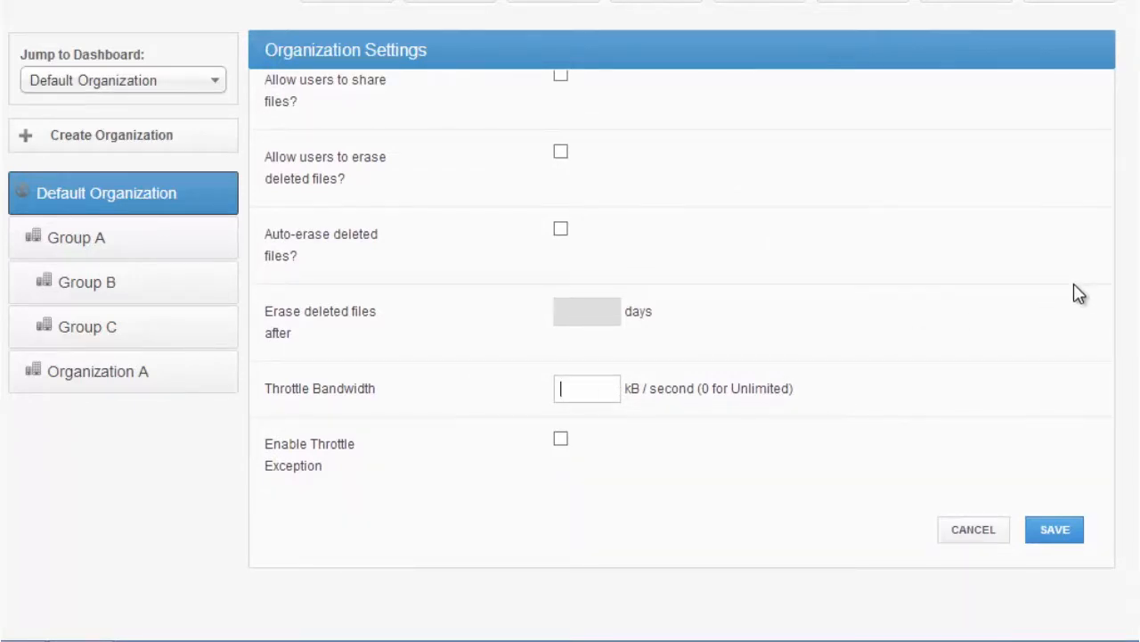
type("3000")
Enable a throttle exception with custom exception days and an exception throttle of 0 kB/second
left_click(560, 439)
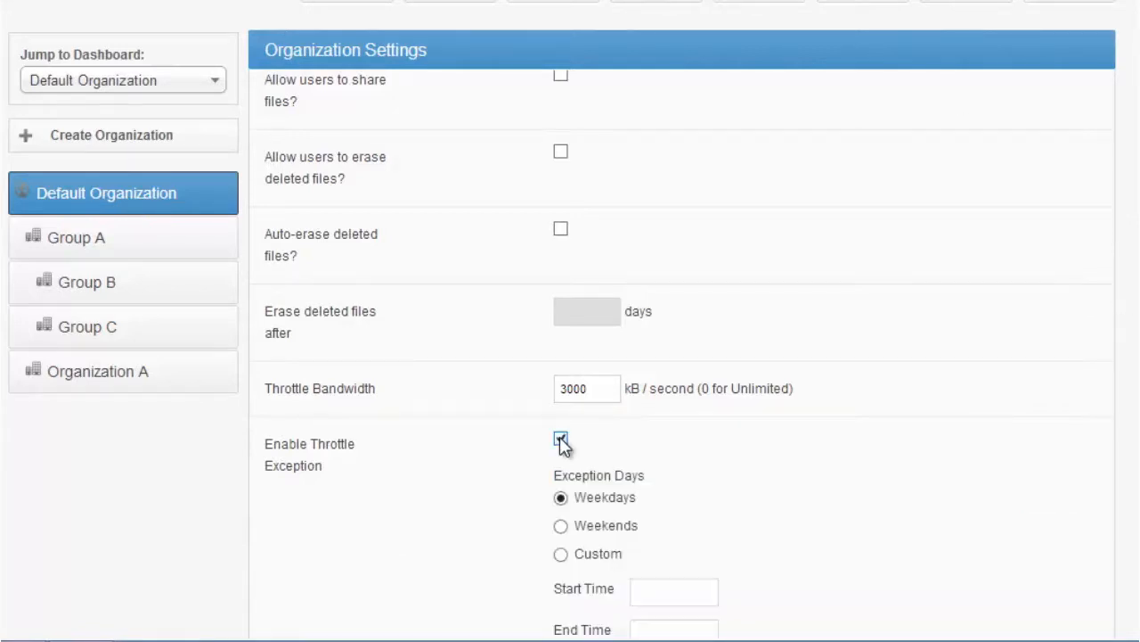
scroll(683, 356, "down", 3)
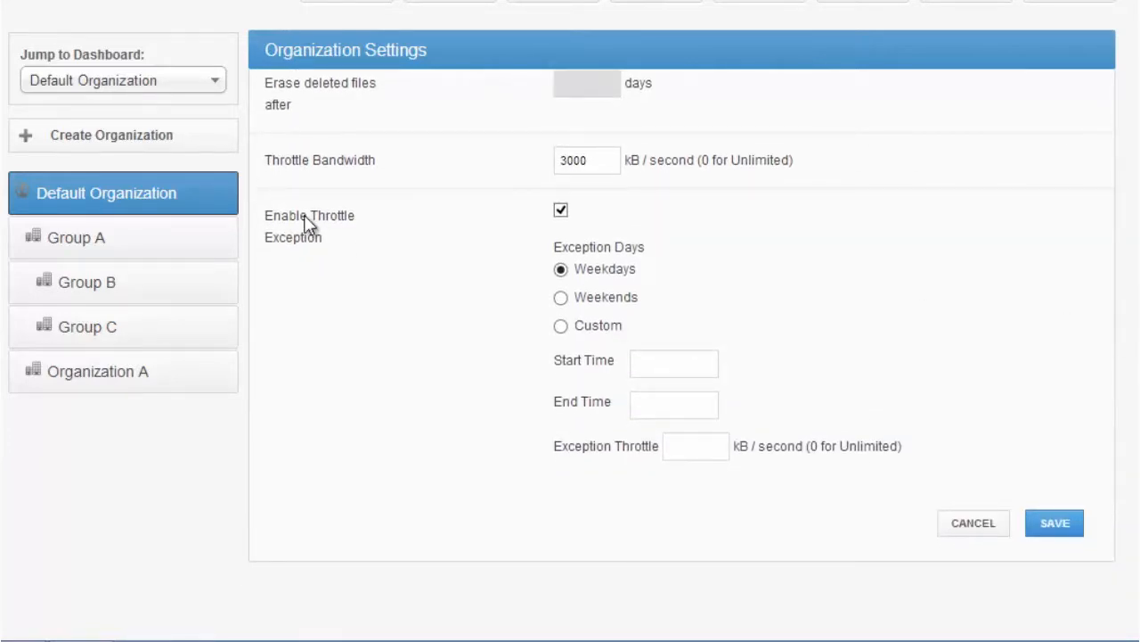
left_click_drag(381, 250, 288, 217)
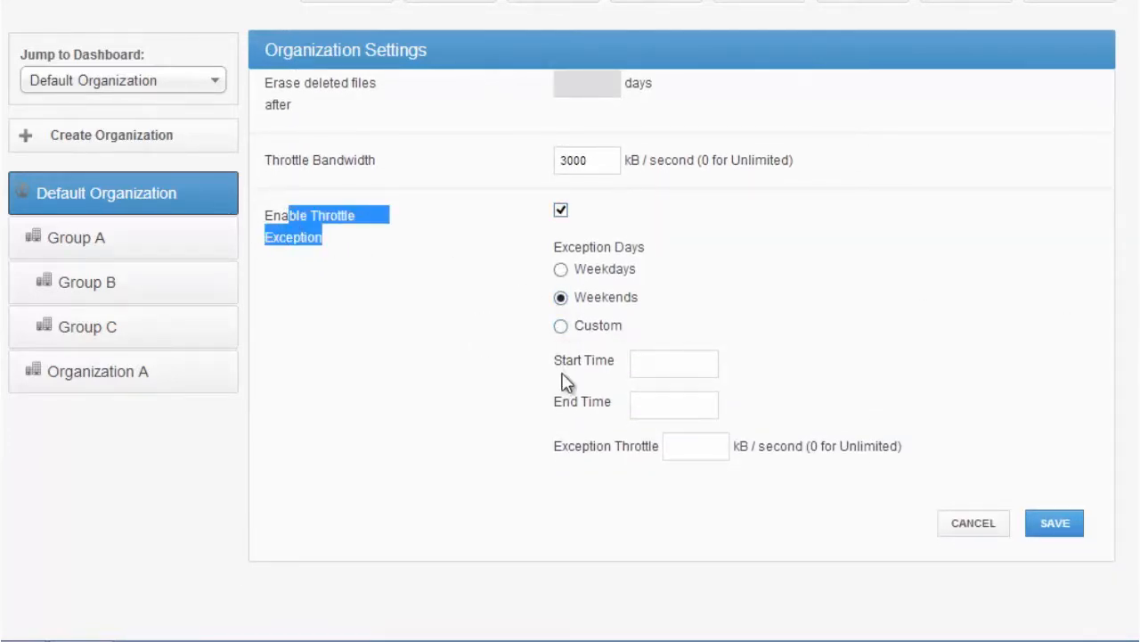
left_click(560, 327)
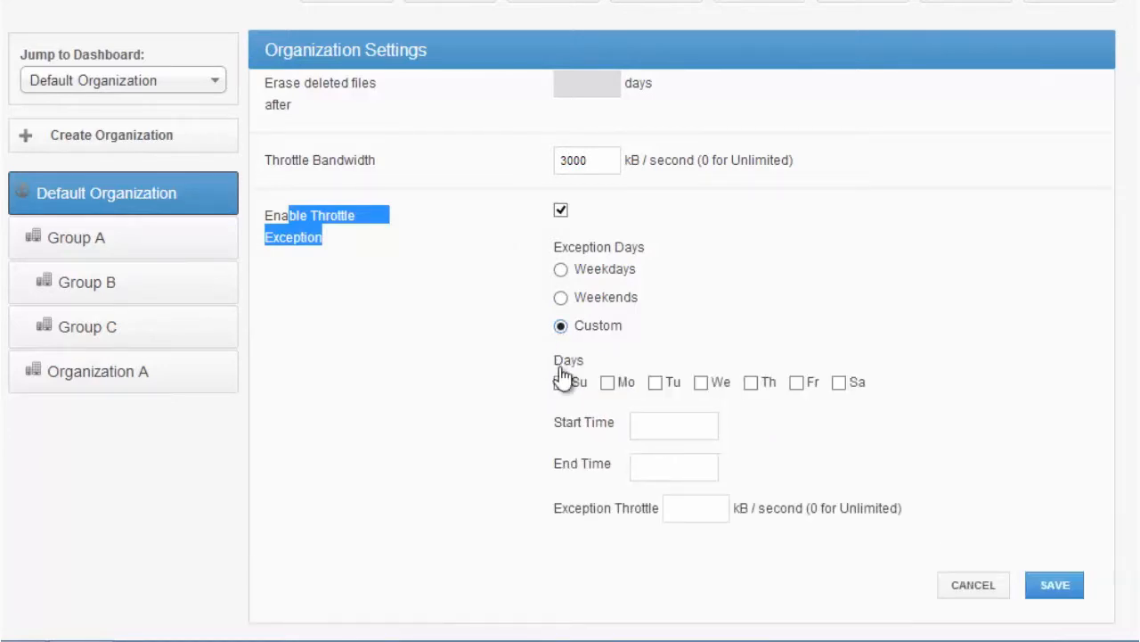
left_click(711, 415)
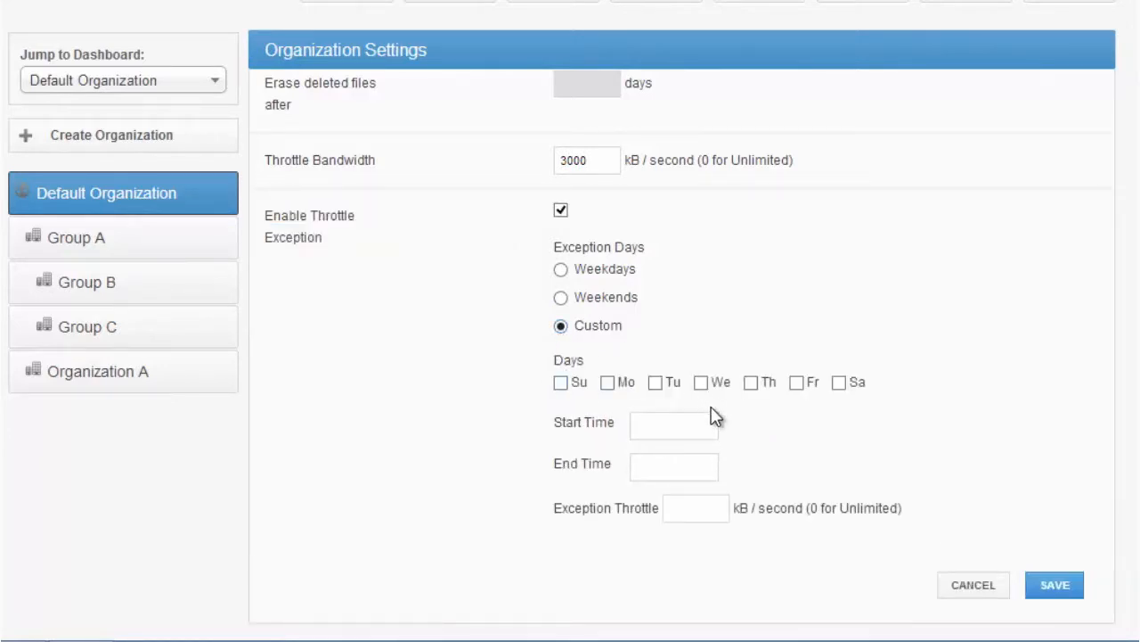
left_click(717, 507)
type("0")
View Default Organization's authentication source settings and the form for creating a new account
left_click(976, 80)
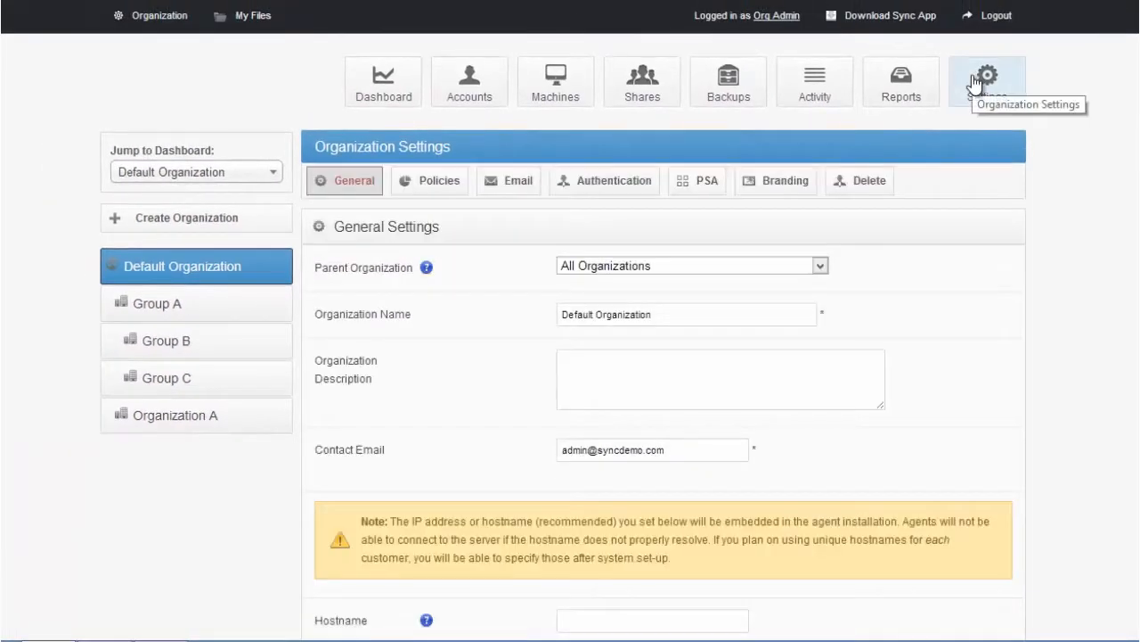
left_click(617, 191)
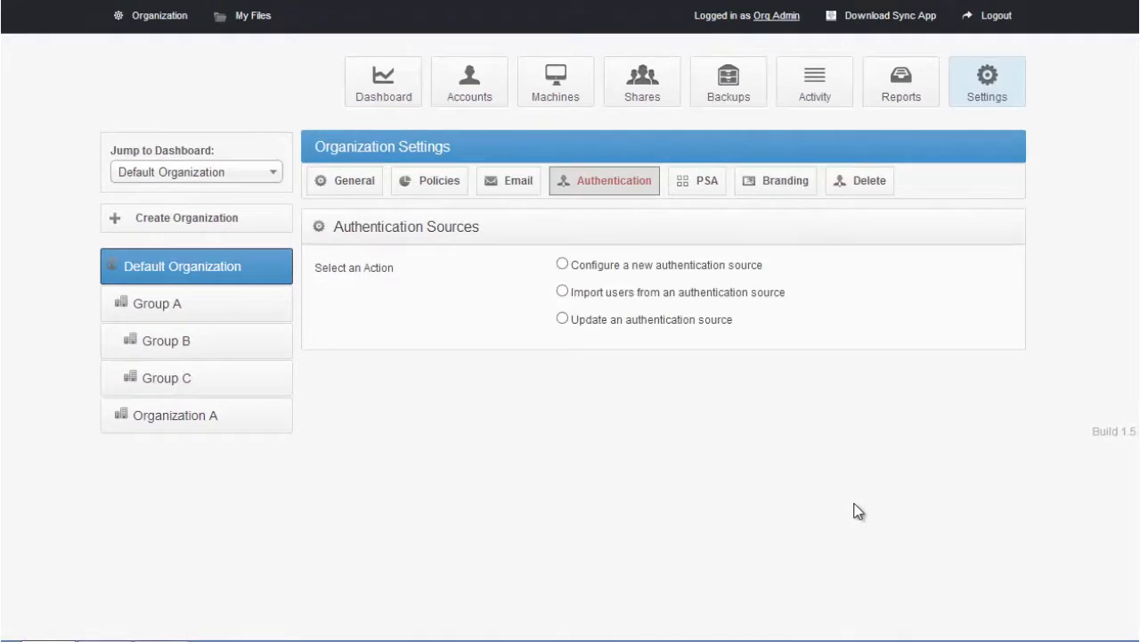
left_click(490, 96)
left_click(372, 180)
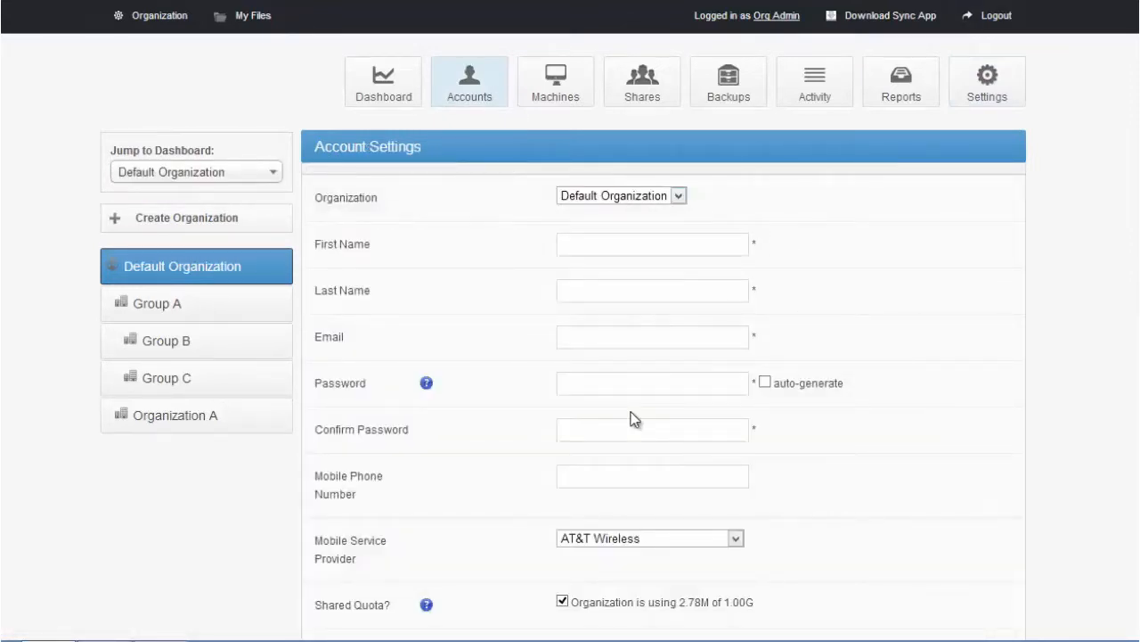
left_click(990, 94)
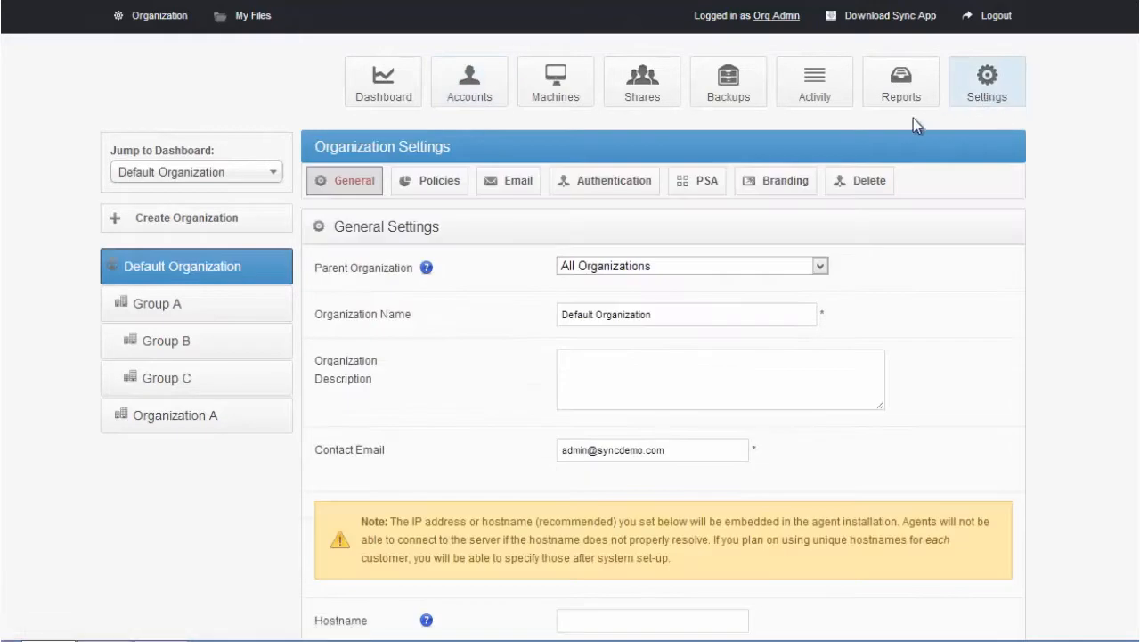
left_click(626, 186)
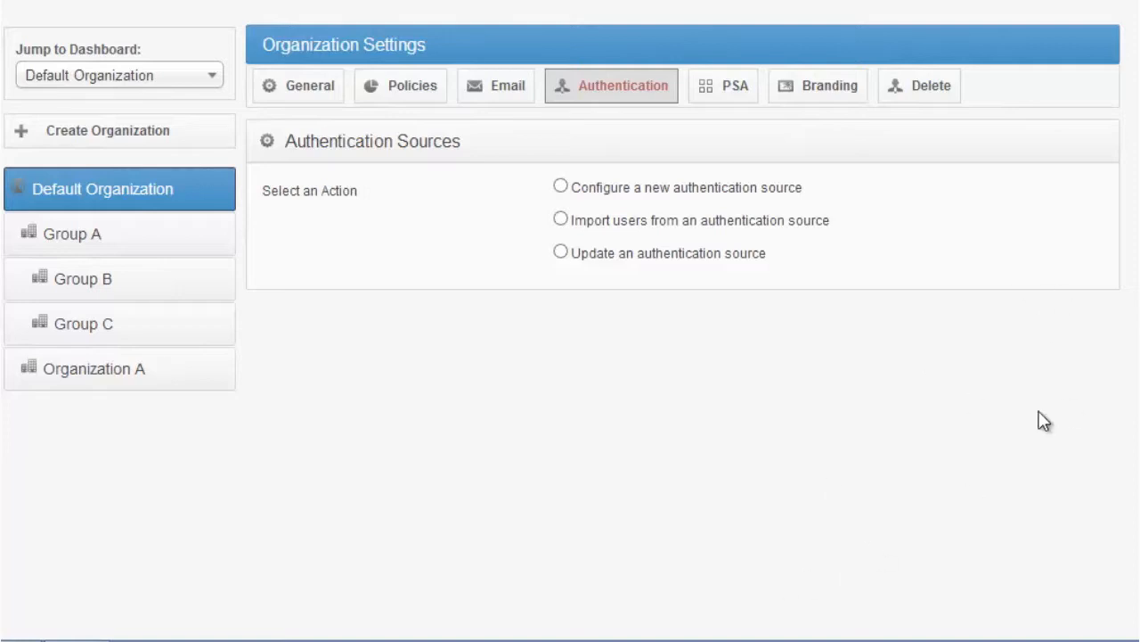
View Default Organization's PSA and branding settings and the download page for the agents and mobile apps
left_click(751, 105)
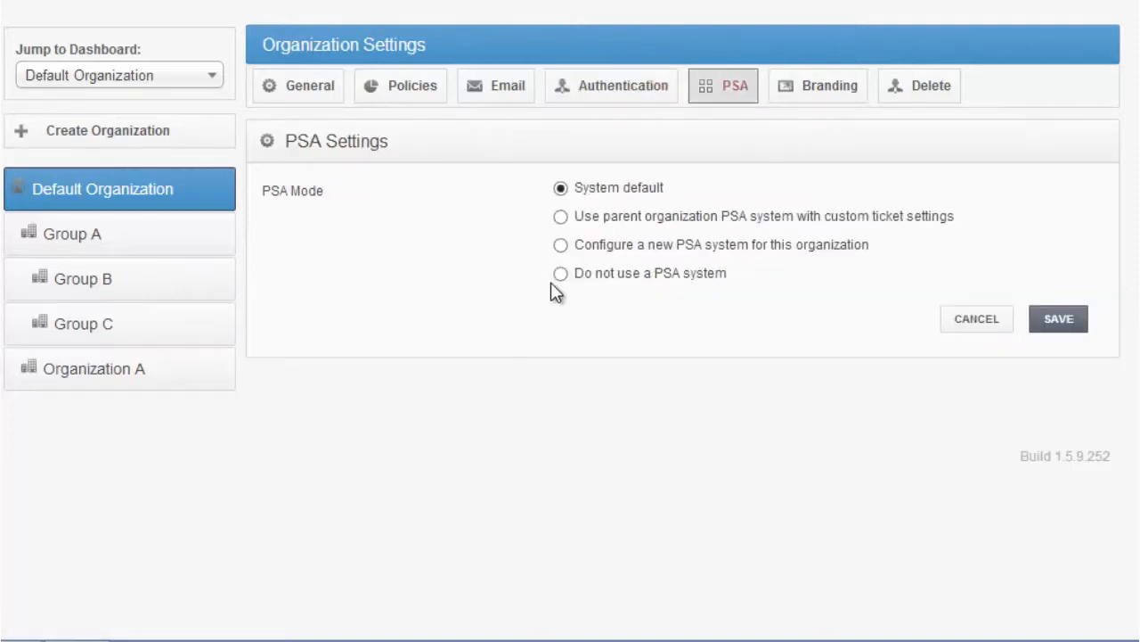
left_click_drag(283, 141, 392, 153)
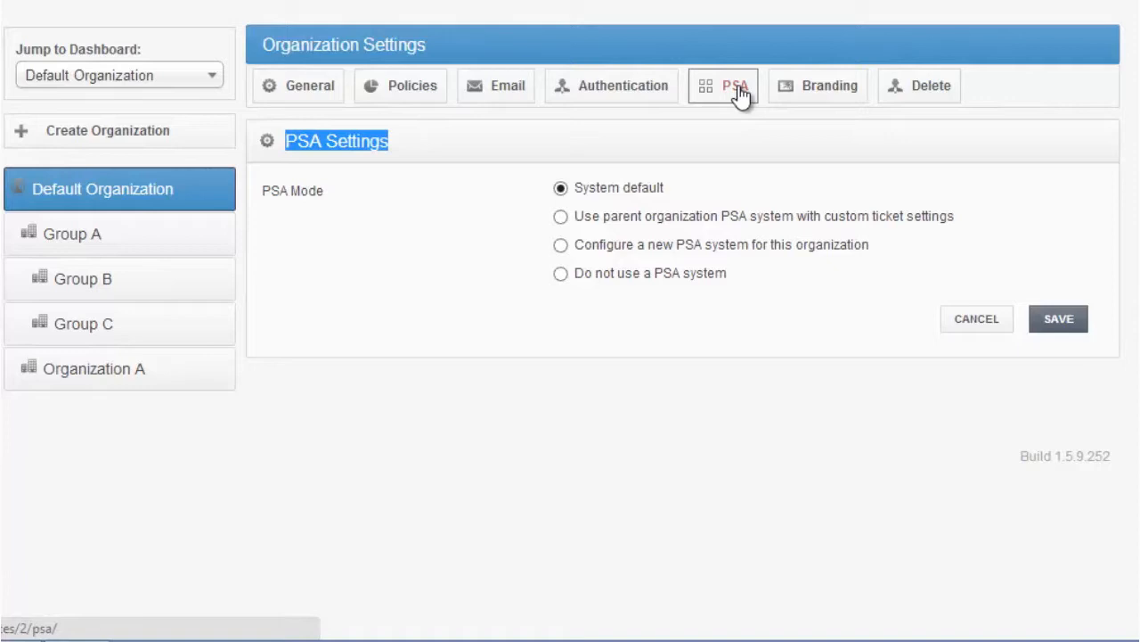
left_click(839, 98)
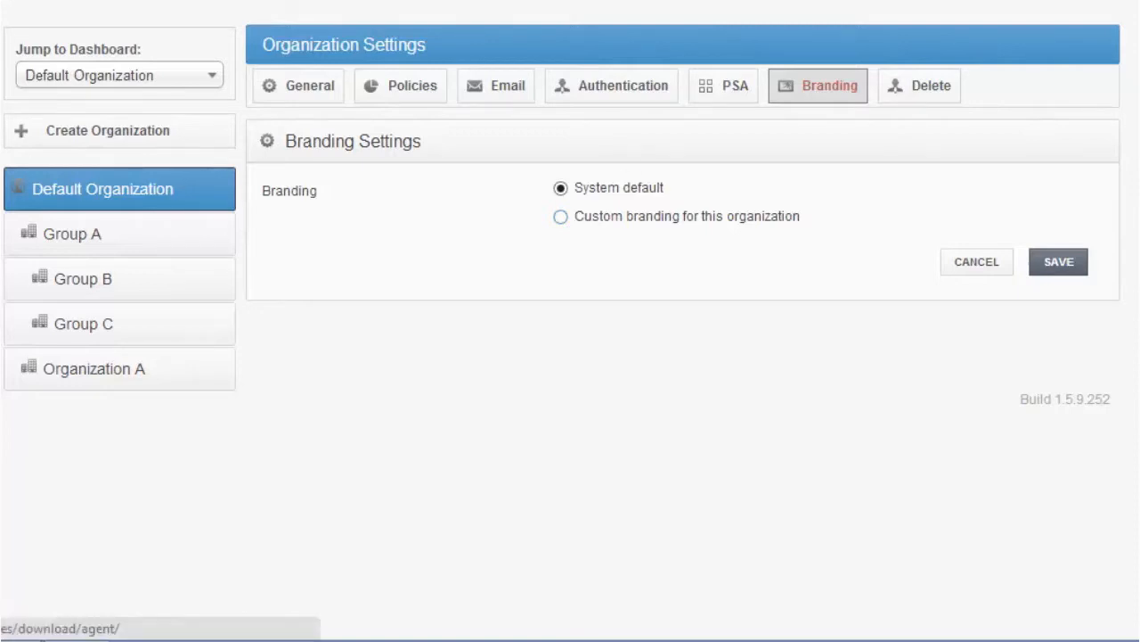
left_click(267, 3)
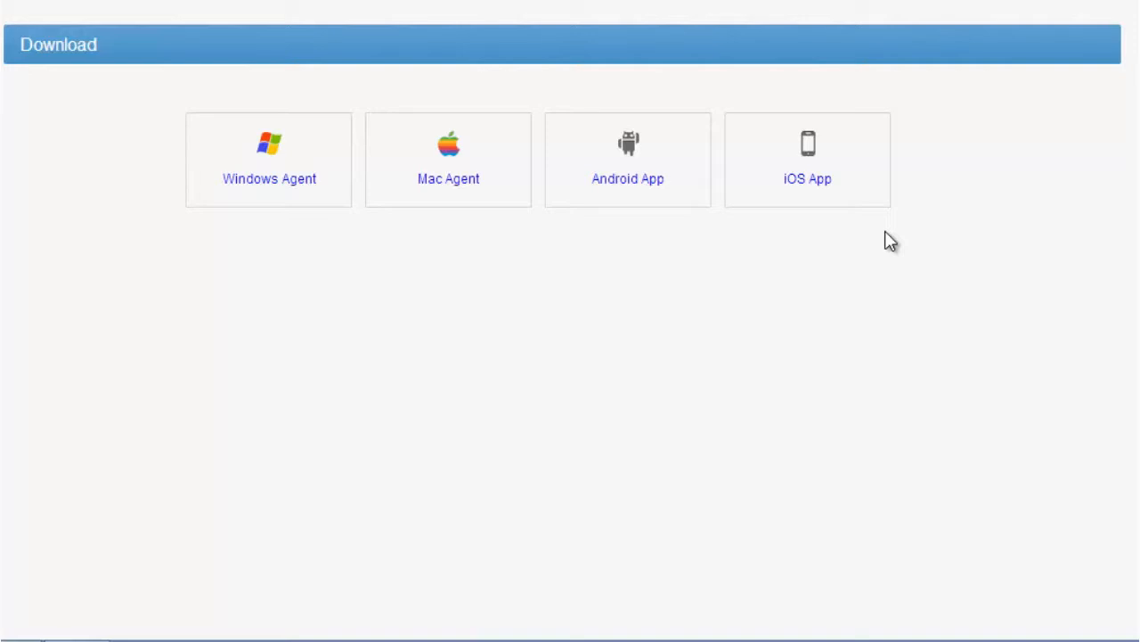
Open the form for creating a new team share in Default Organization and examine its settings
left_click(147, 25)
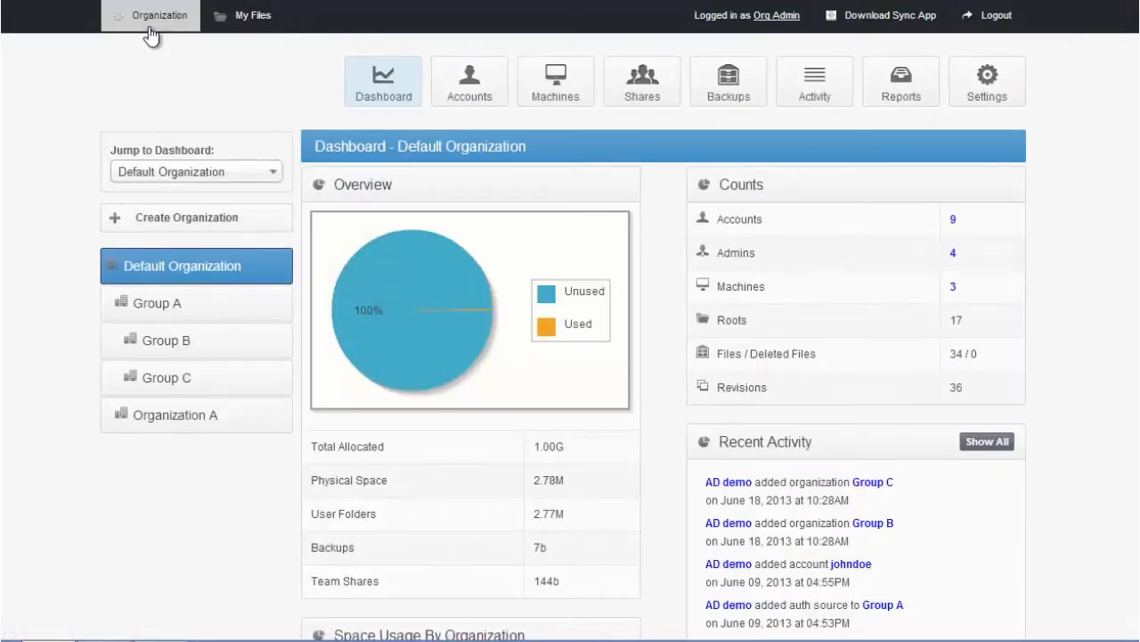
left_click(637, 102)
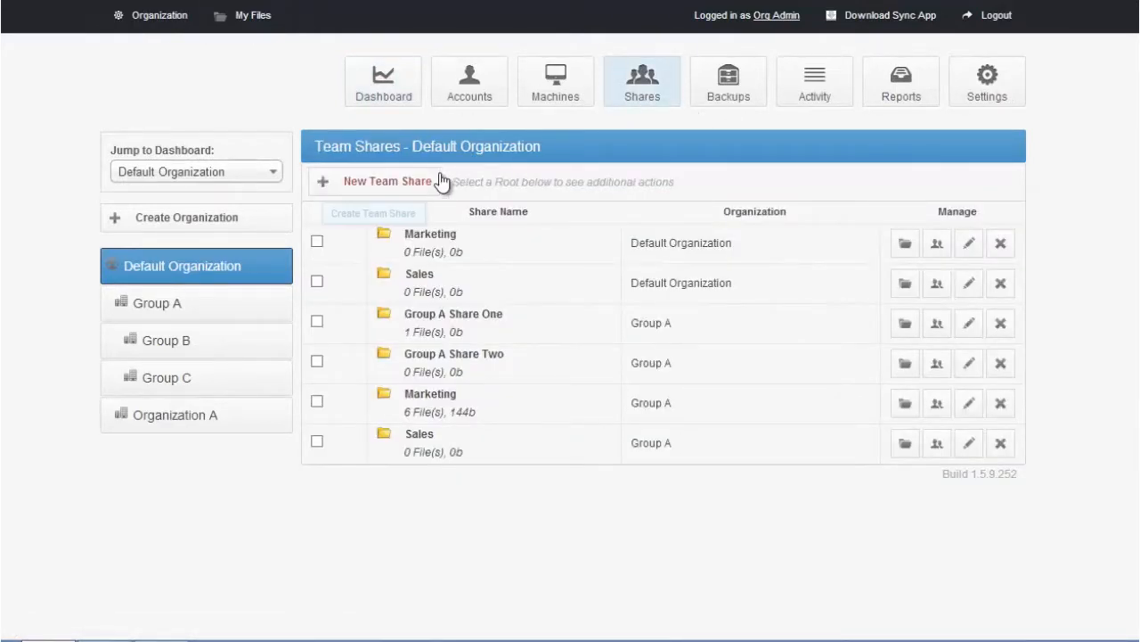
left_click(410, 182)
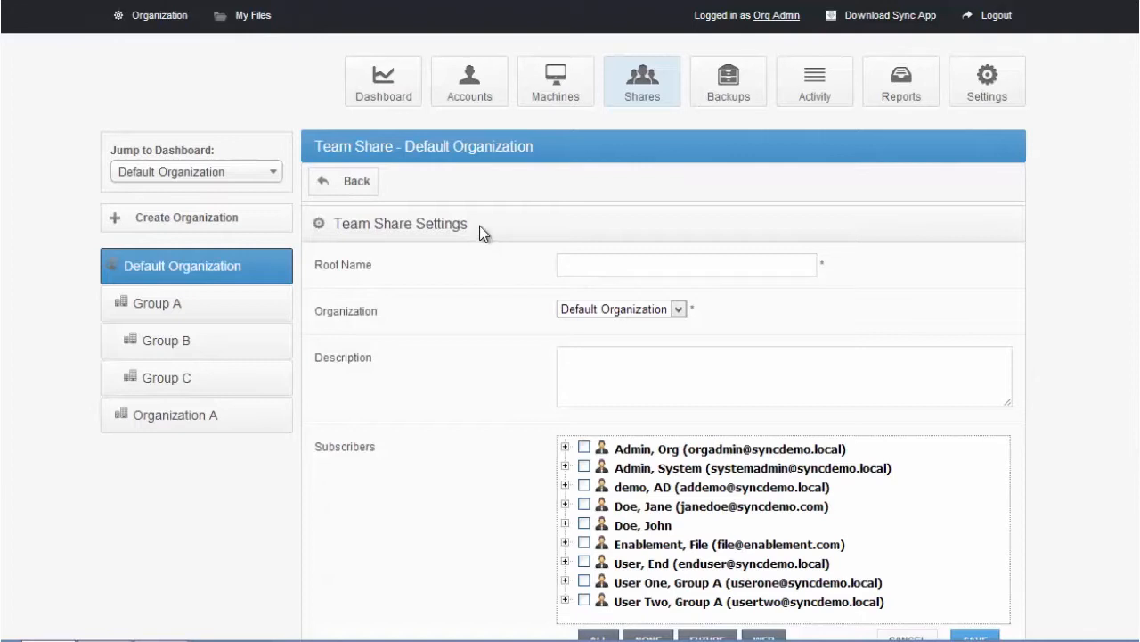
left_click_drag(334, 223, 475, 238)
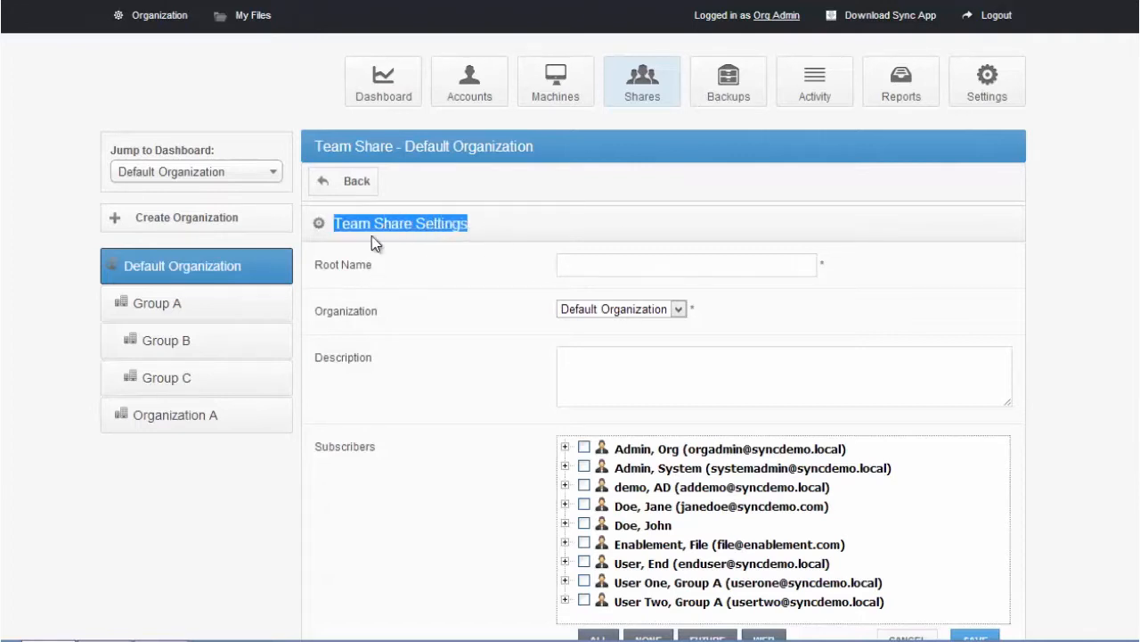
Select the AD demo account and the account without an e-mail address as subscribers of the new team share
scroll(525, 223, "down", 1)
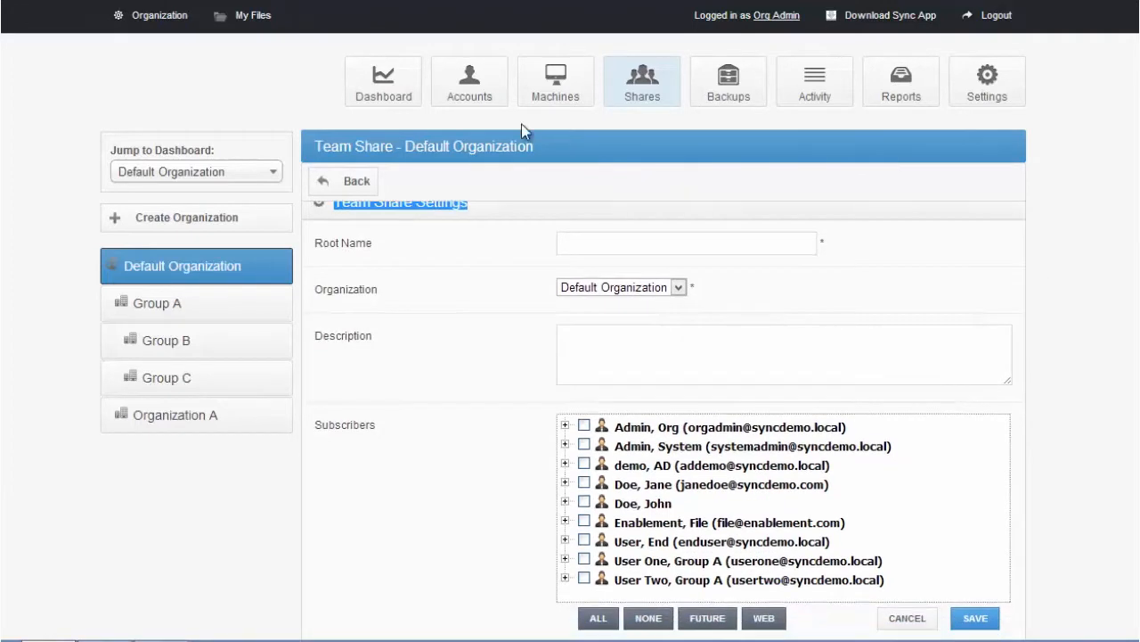
left_click_drag(394, 146, 314, 146)
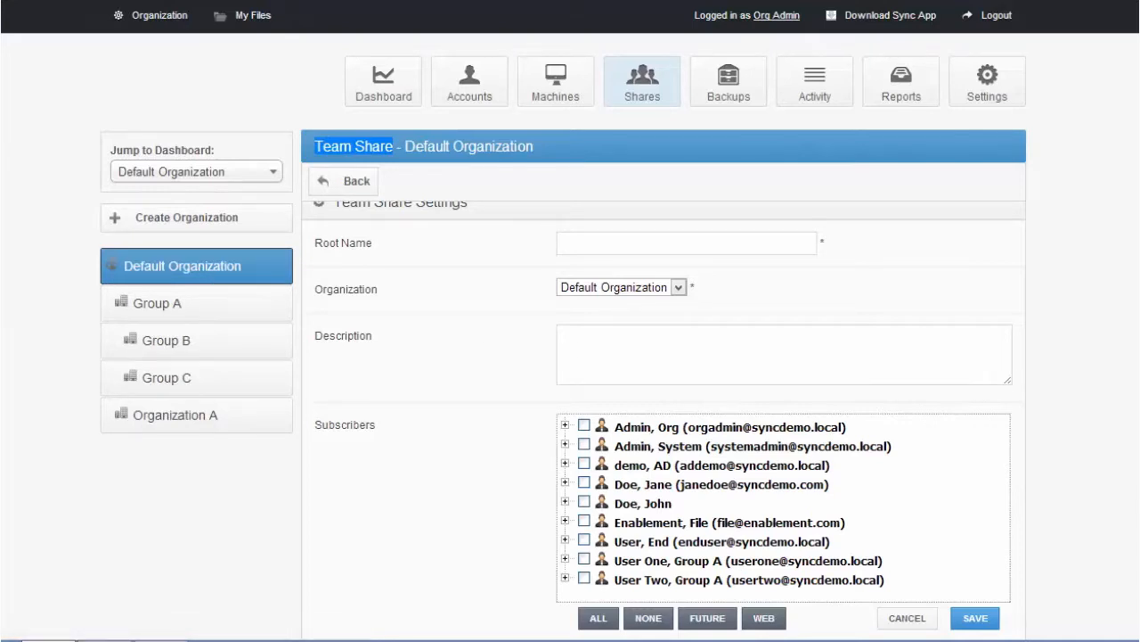
scroll(806, 396, "down", 2)
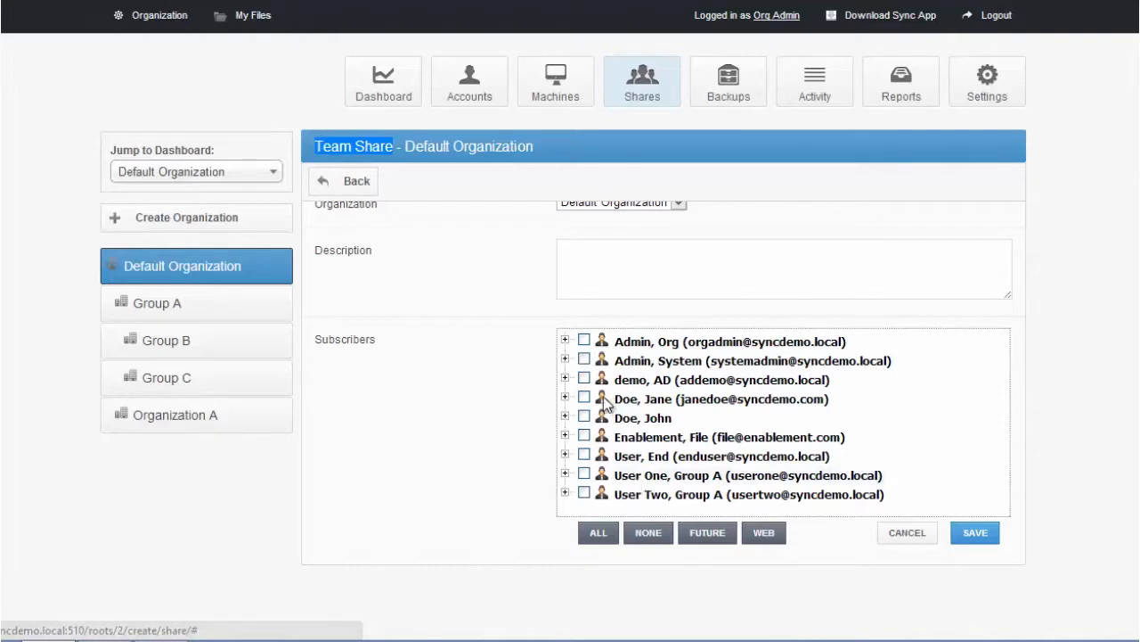
left_click(584, 416)
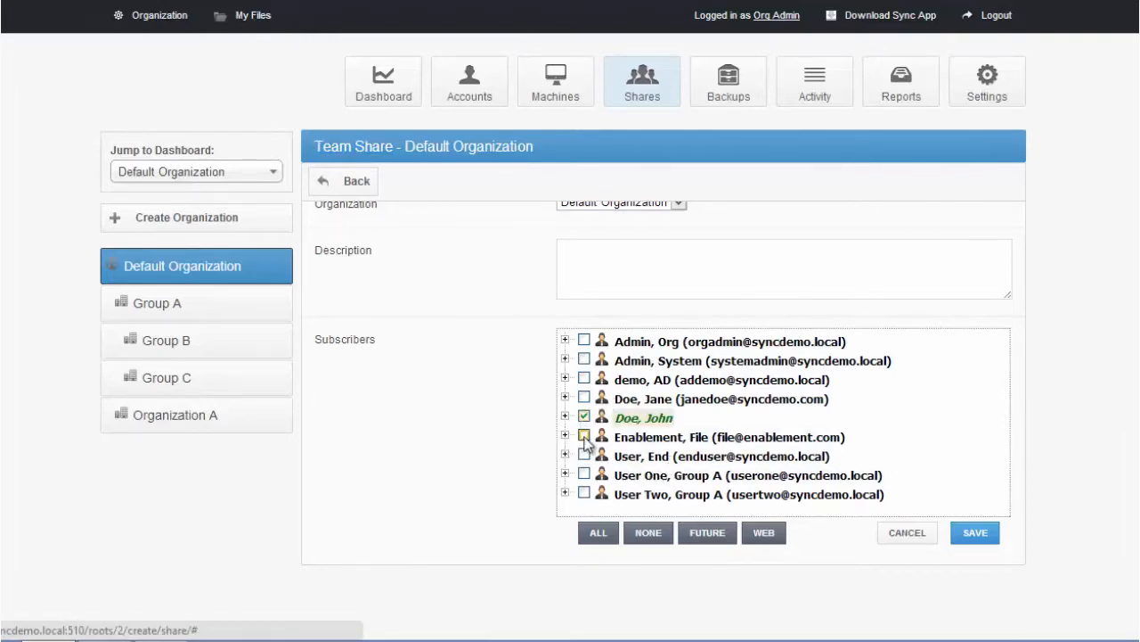
left_click(583, 378)
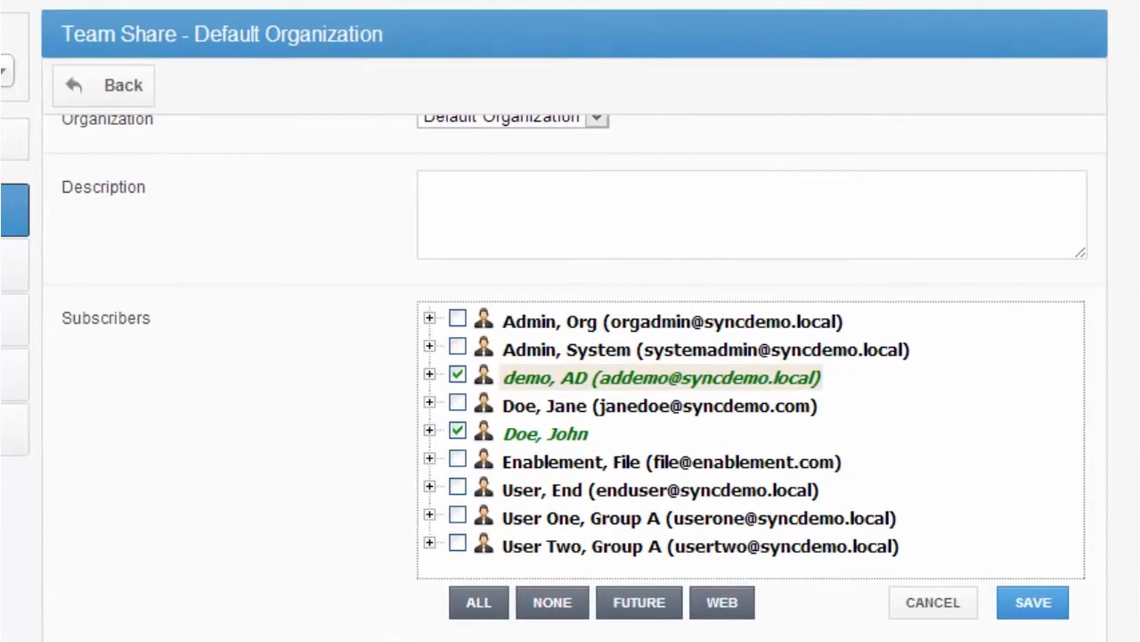
Restrict the subscriber without an e-mail address to Web by excluding Future Machines and WebDAV
left_click(429, 430)
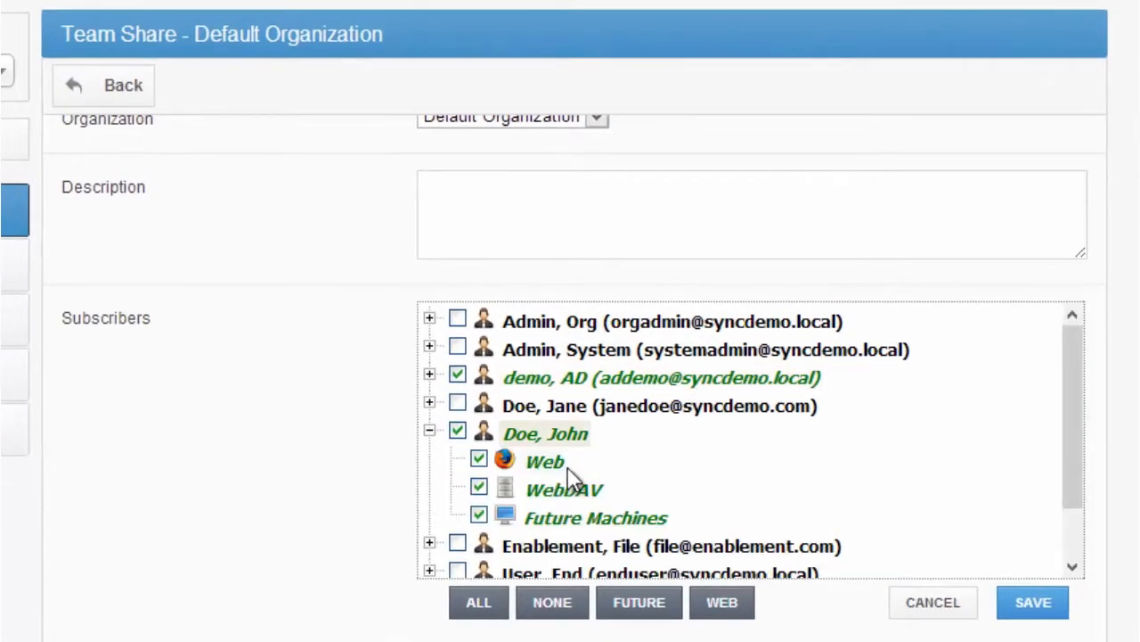
left_click(478, 516)
left_click(478, 486)
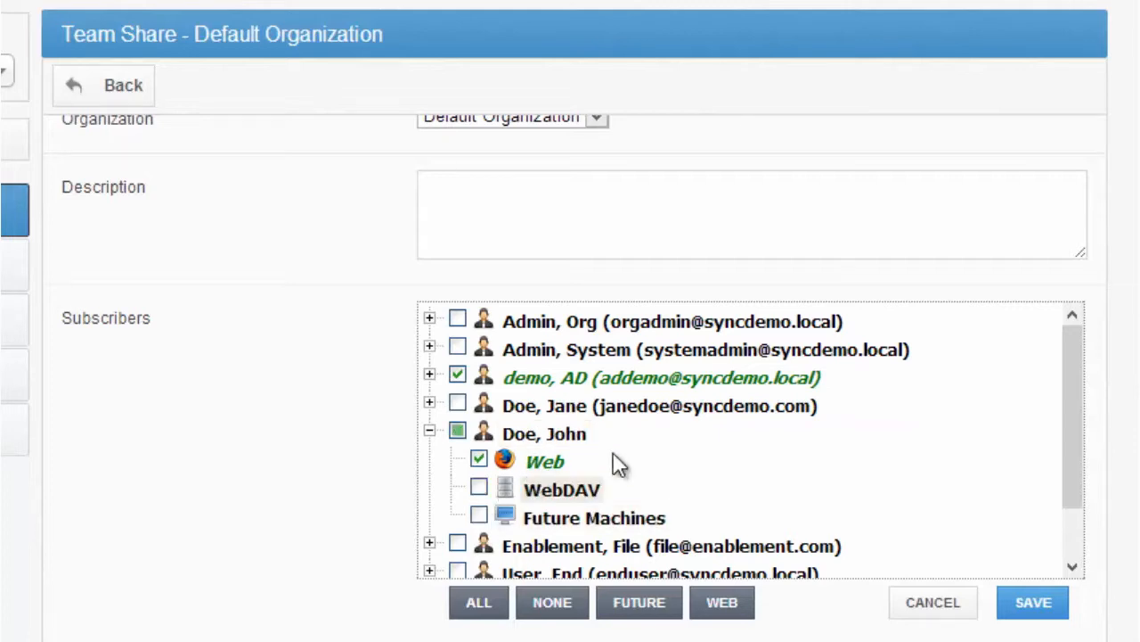
left_click_drag(555, 463, 501, 457)
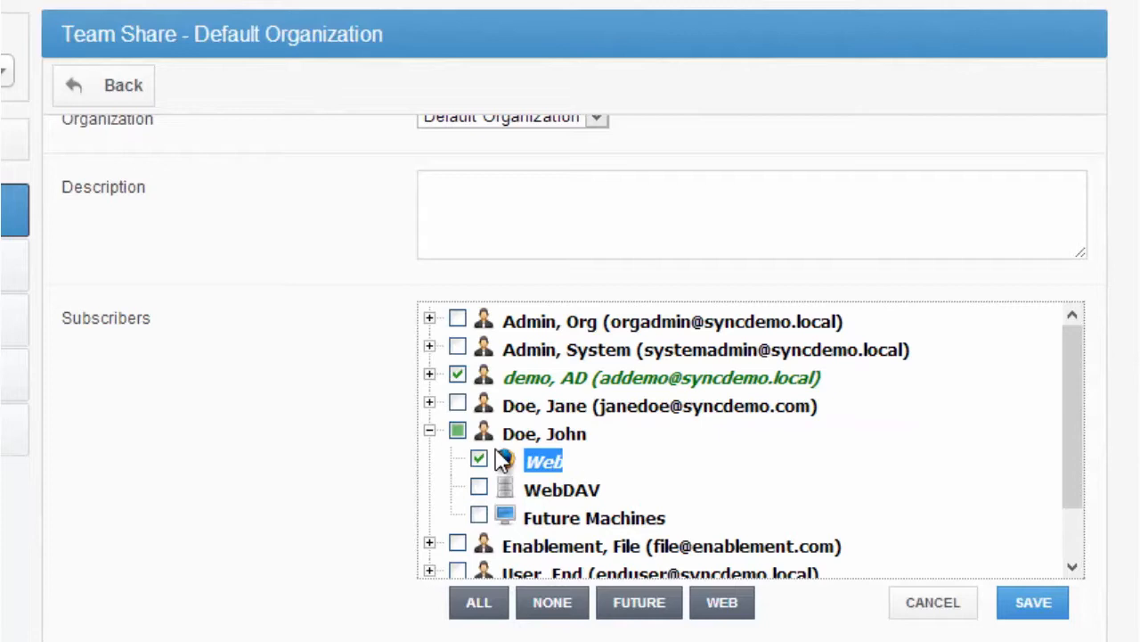
Switch that subscriber's team share access from Web to WebDAV only
left_click(479, 458)
left_click(480, 487)
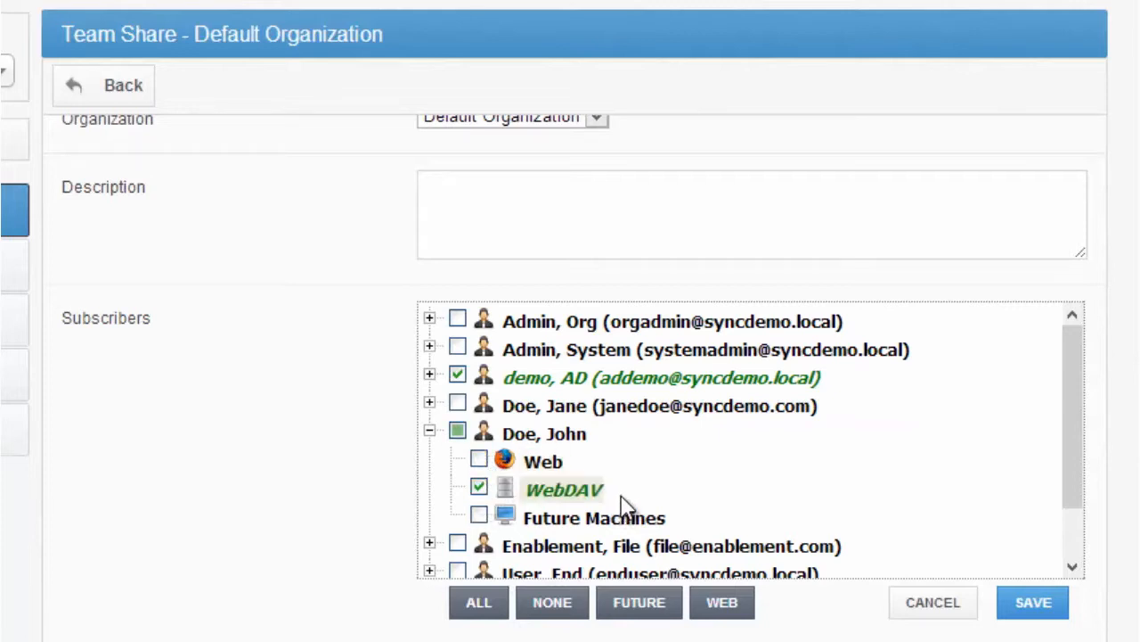
left_click_drag(622, 499, 524, 490)
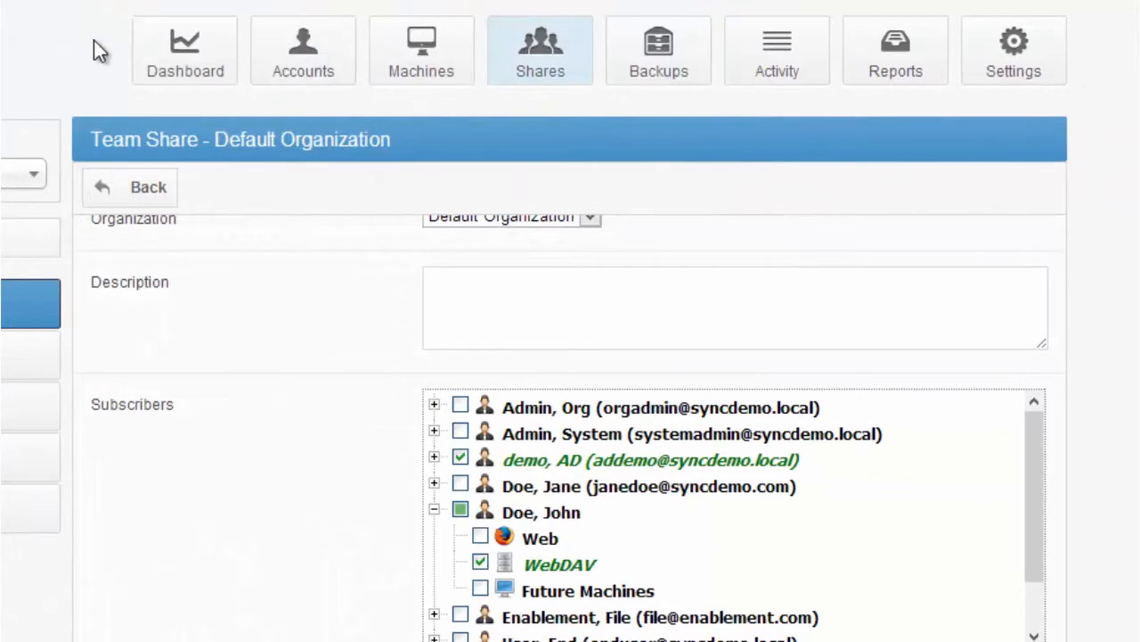
Open Default Organization's dashboard and examine the account and machine counts and the allocated and physical space
left_click(160, 55)
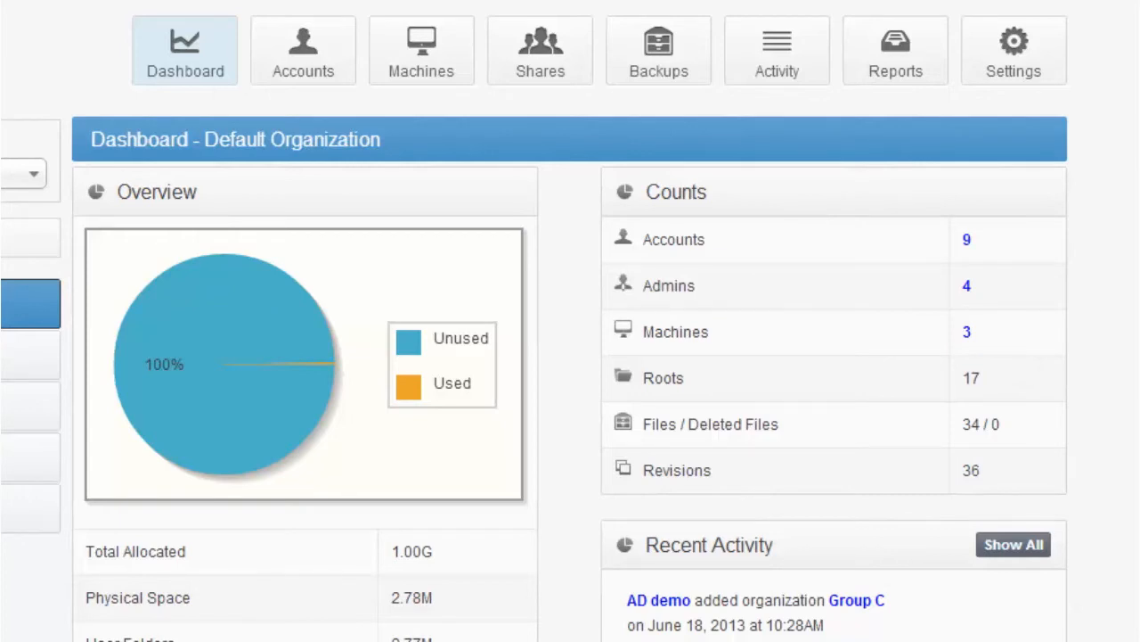
left_click_drag(998, 234, 624, 239)
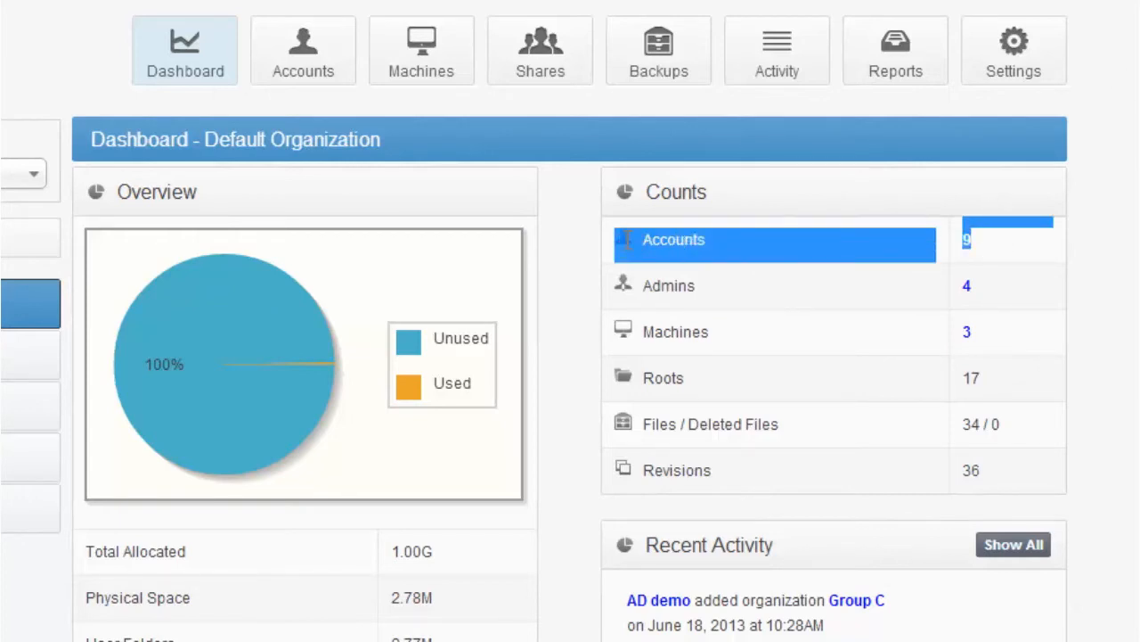
left_click(709, 255)
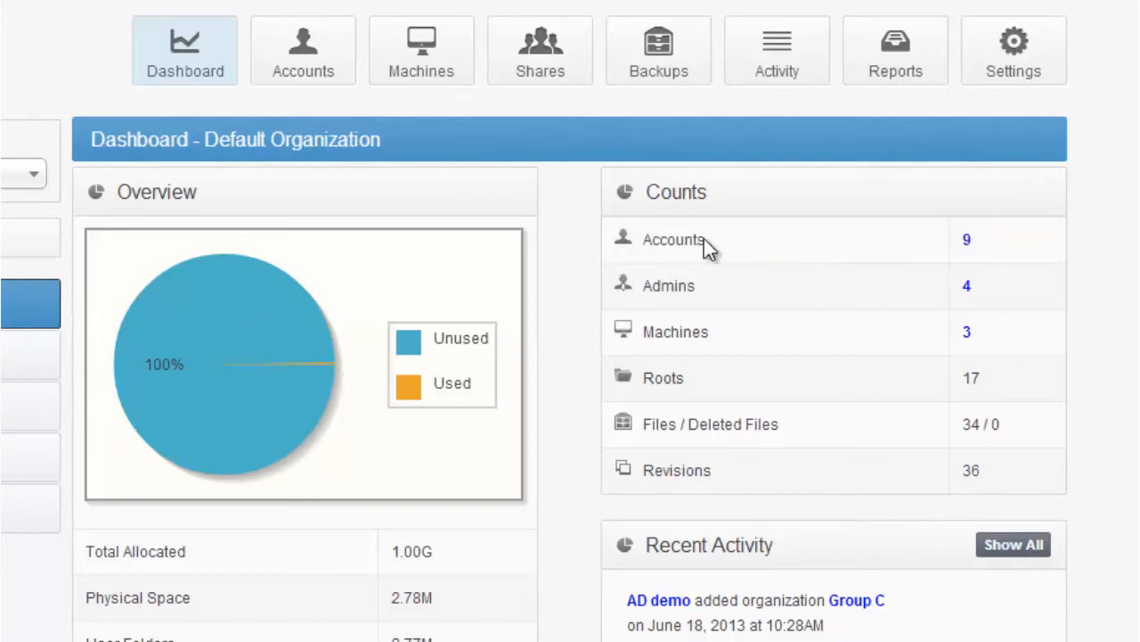
left_click_drag(960, 326, 638, 319)
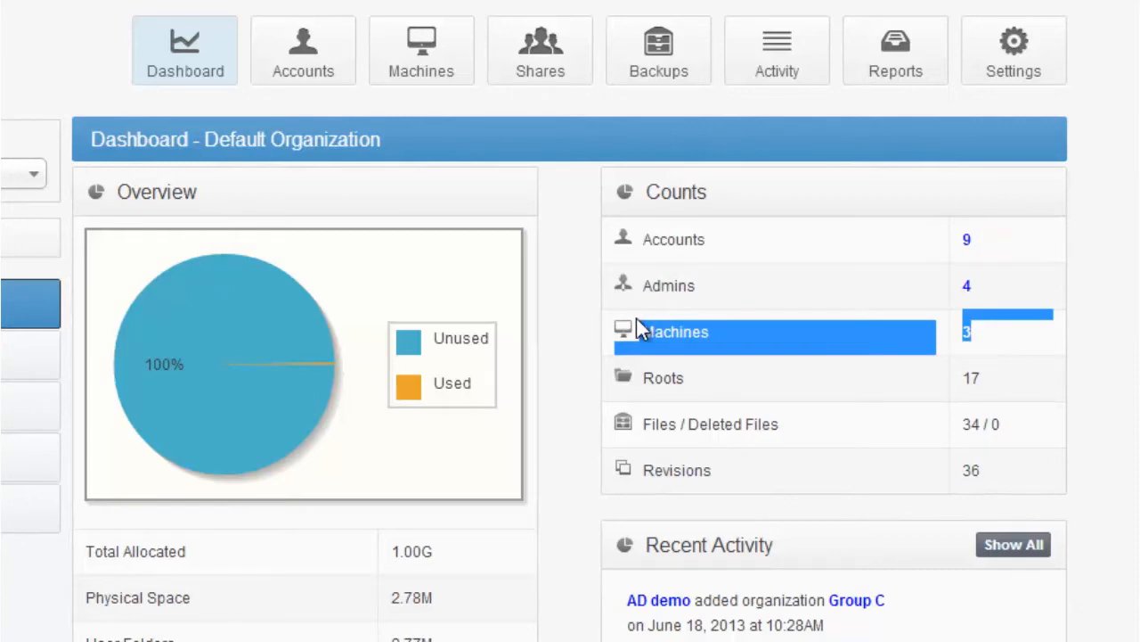
scroll(505, 311, "down", 3)
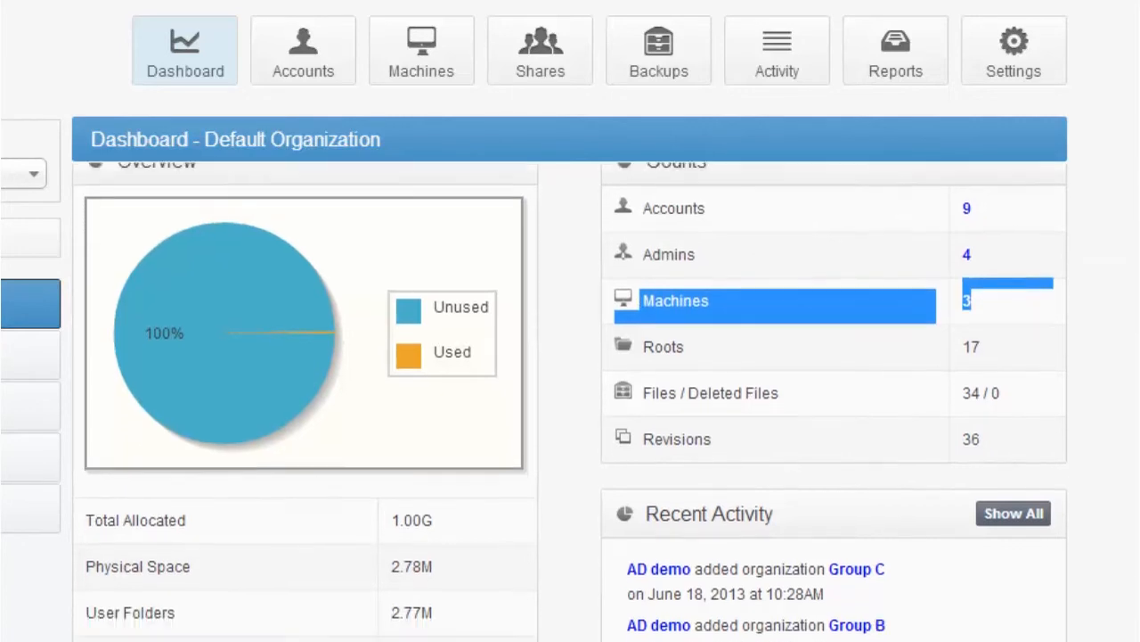
left_click_drag(472, 339, 102, 311)
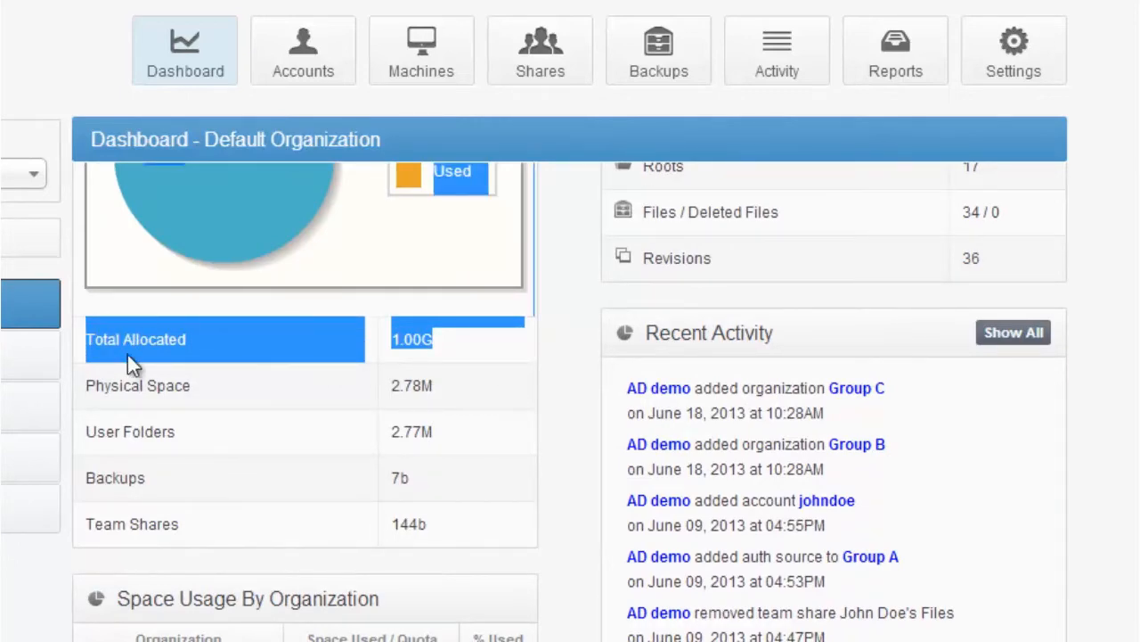
left_click_drag(431, 385, 294, 381)
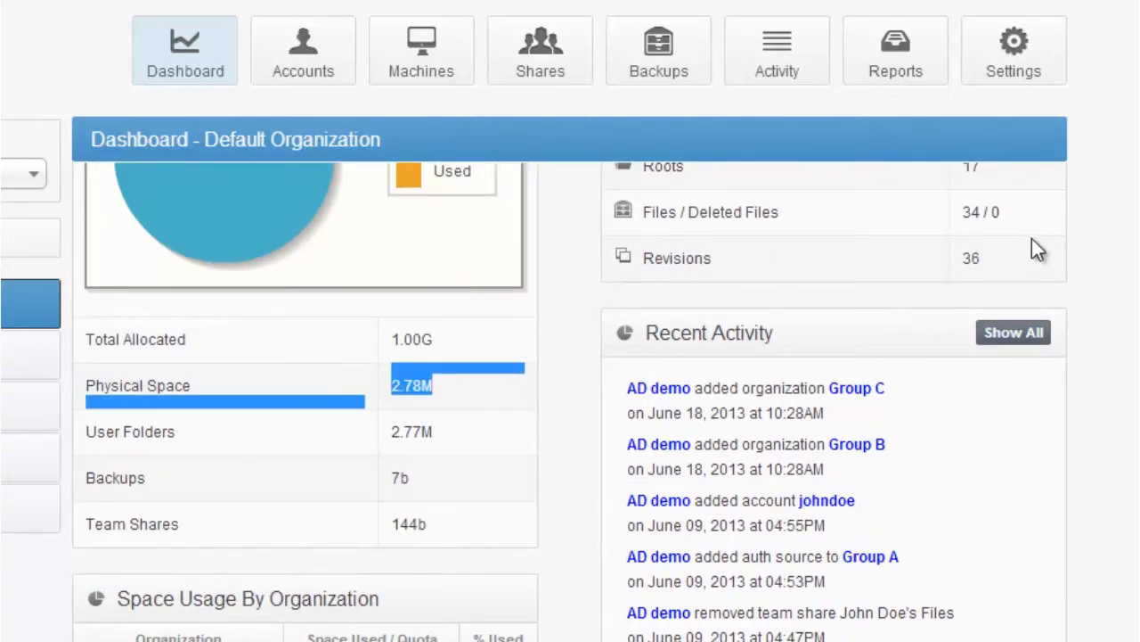
Review the dashboard's activity, alerts, bandwidth, space usage, top storage users and top bandwidth machines
scroll(570, 401, "down", 7)
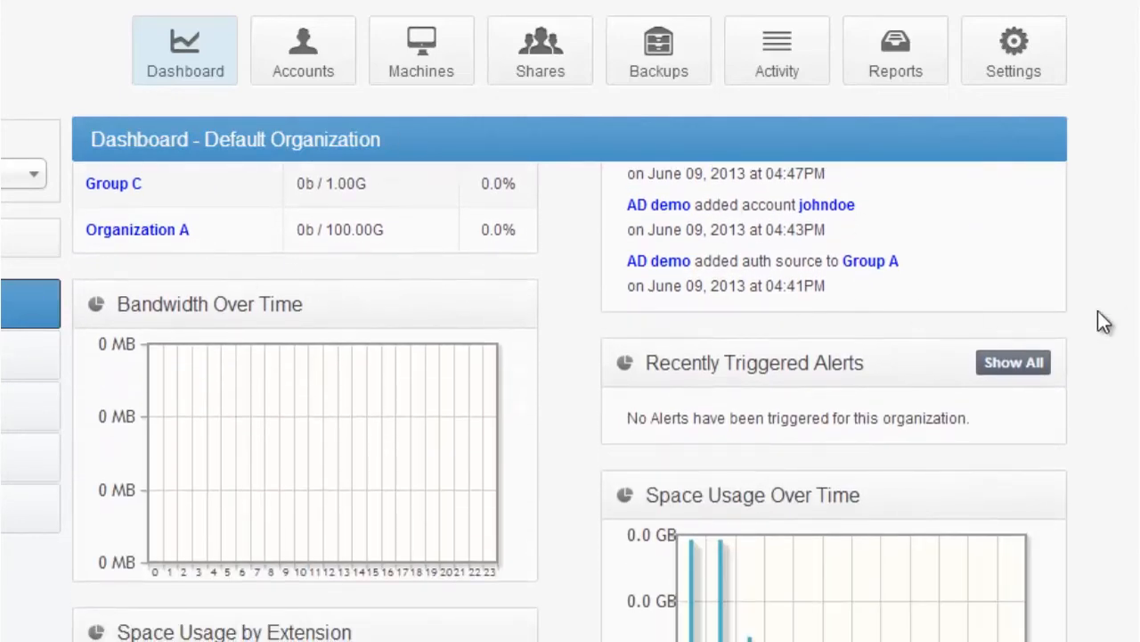
scroll(570, 401, "down", 5)
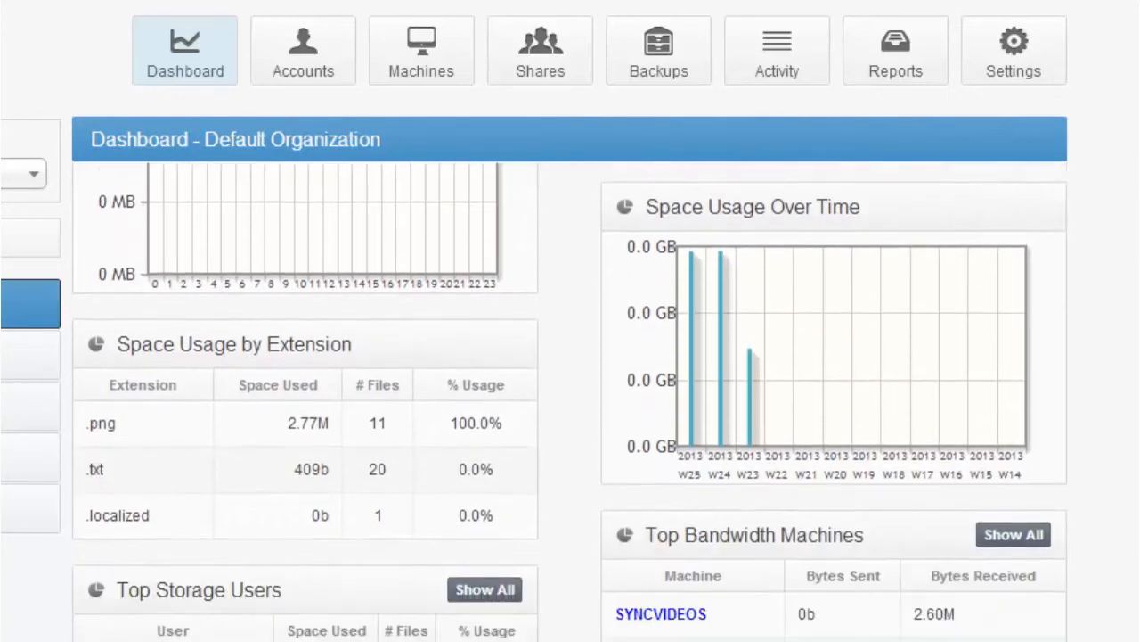
scroll(570, 401, "down", 2)
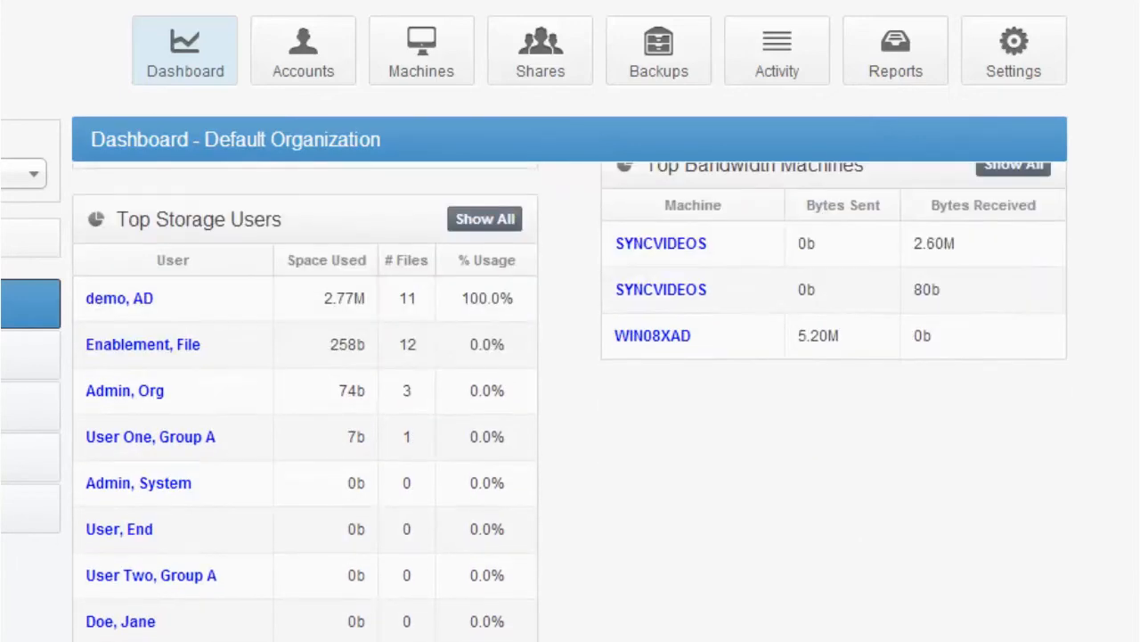
scroll(570, 401, "up", 10)
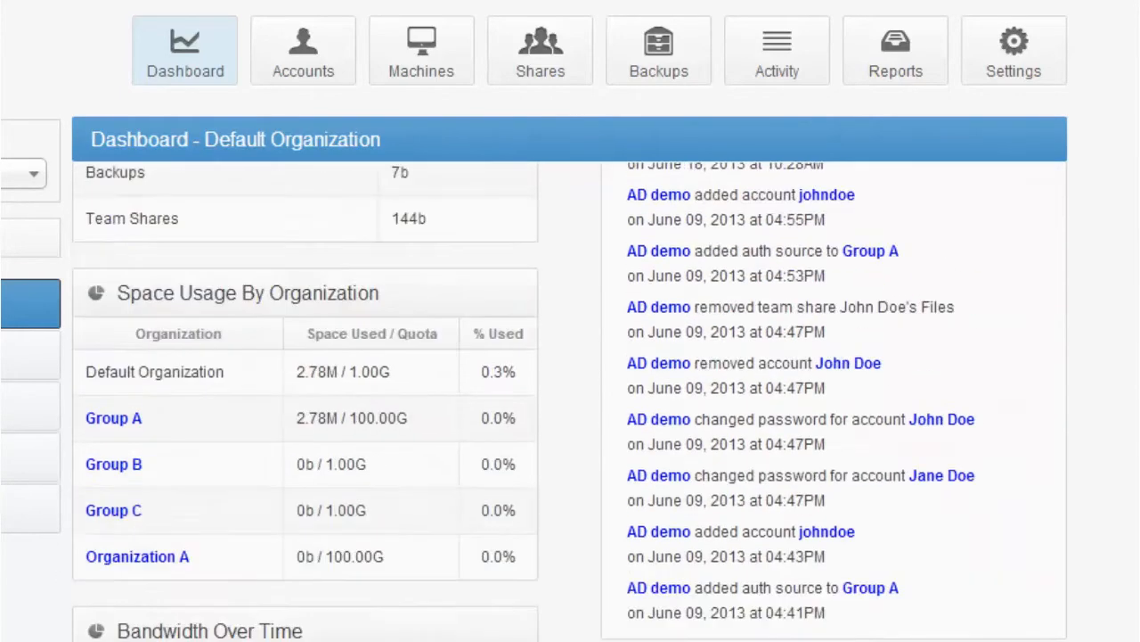
scroll(570, 401, "up", 1)
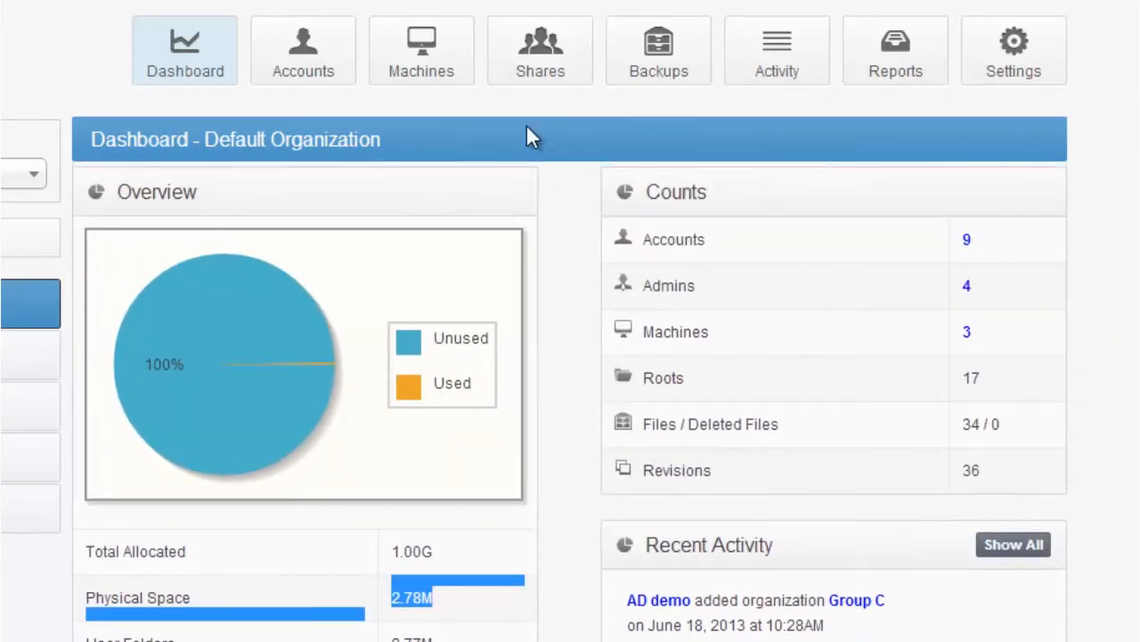
Start a new recurring report for Default Organization with the storage overview, account and file counts, and bandwidth usage gadgets
left_click(907, 75)
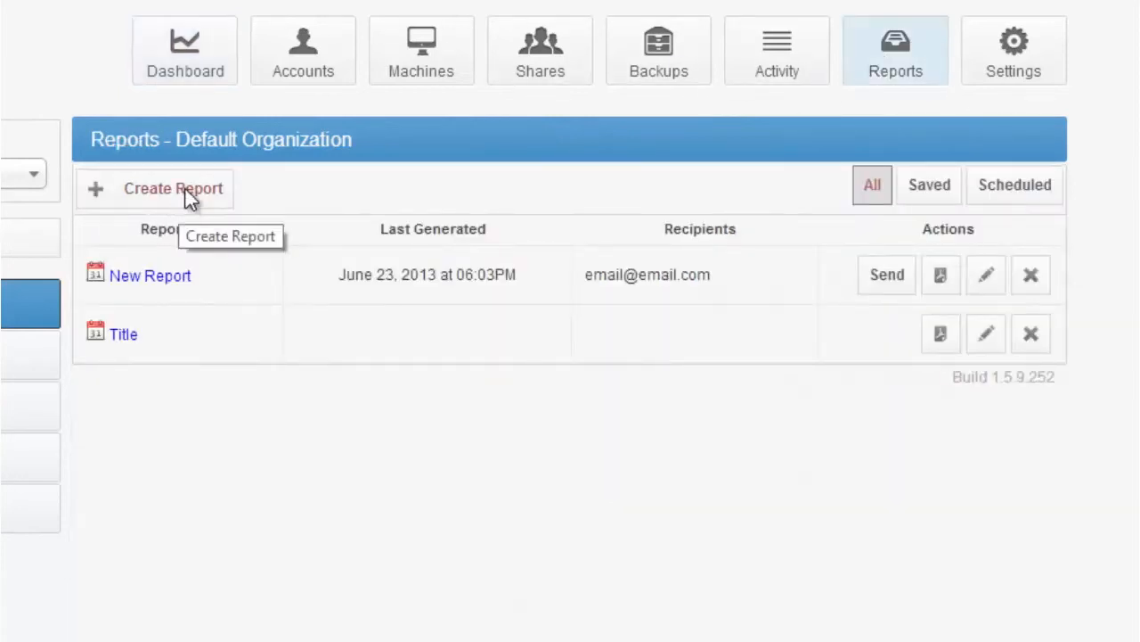
left_click(185, 191)
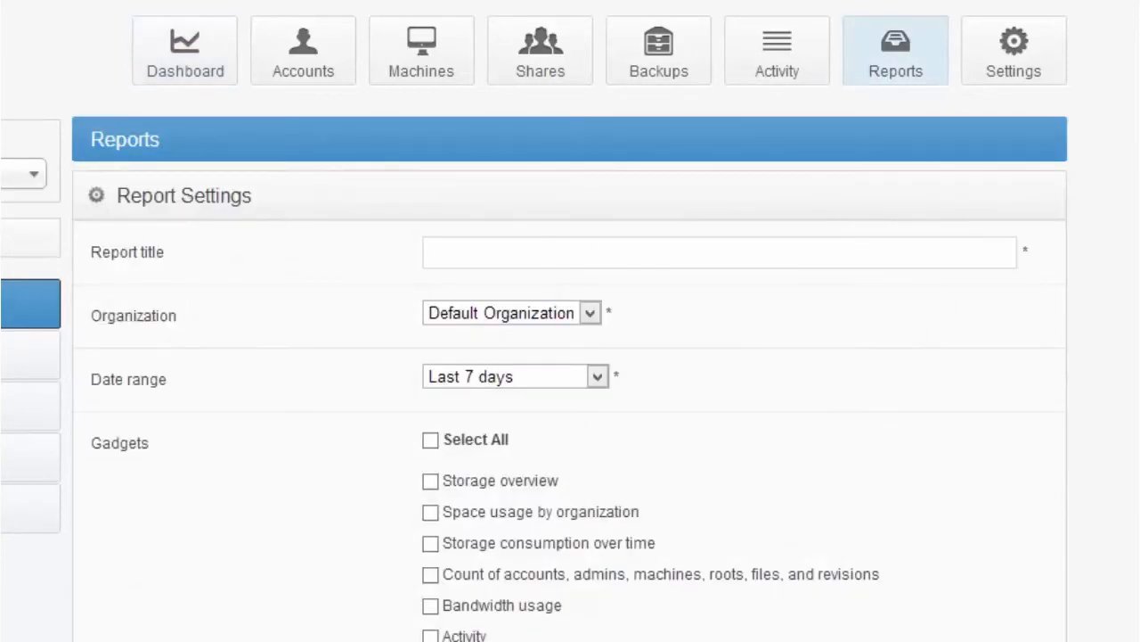
scroll(571, 401, "down", 3)
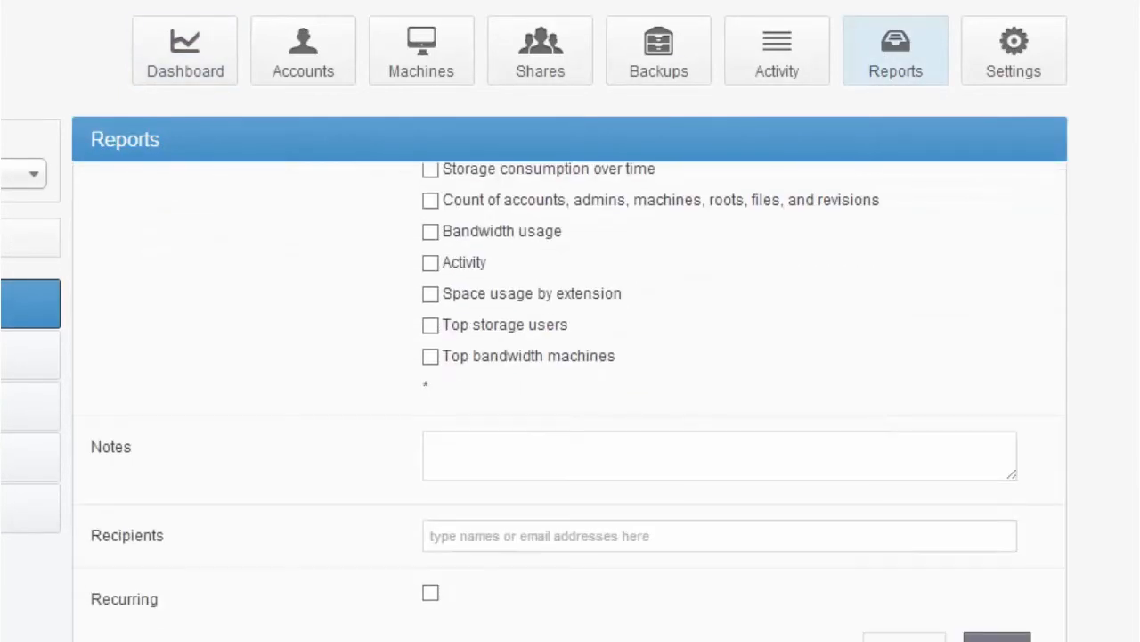
left_click(432, 595)
scroll(592, 356, "up", 2)
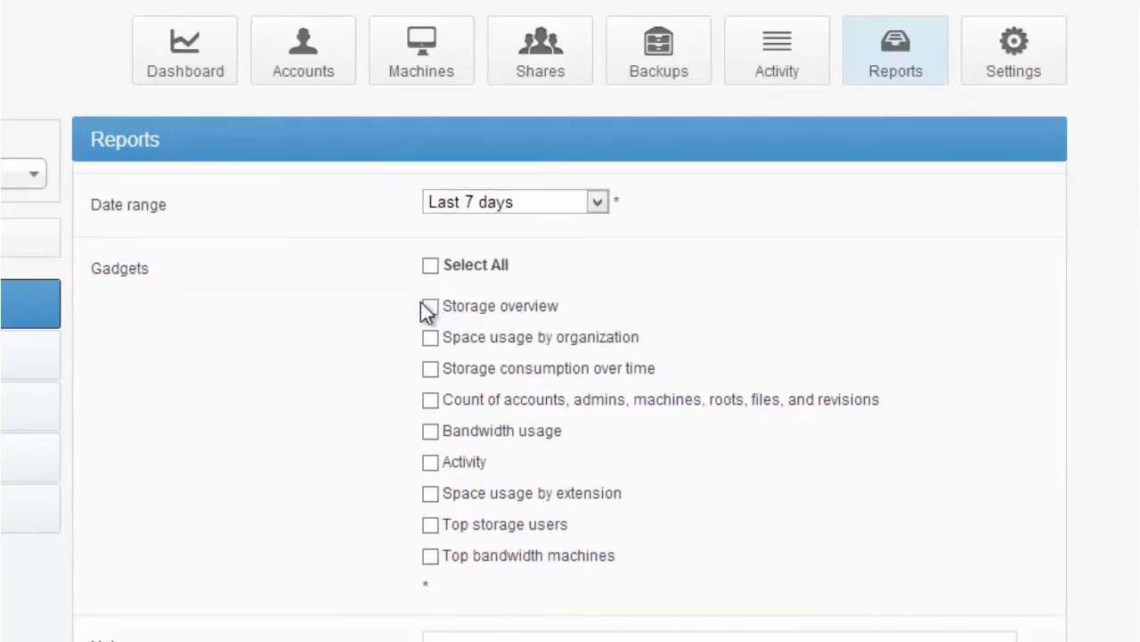
left_click(429, 305)
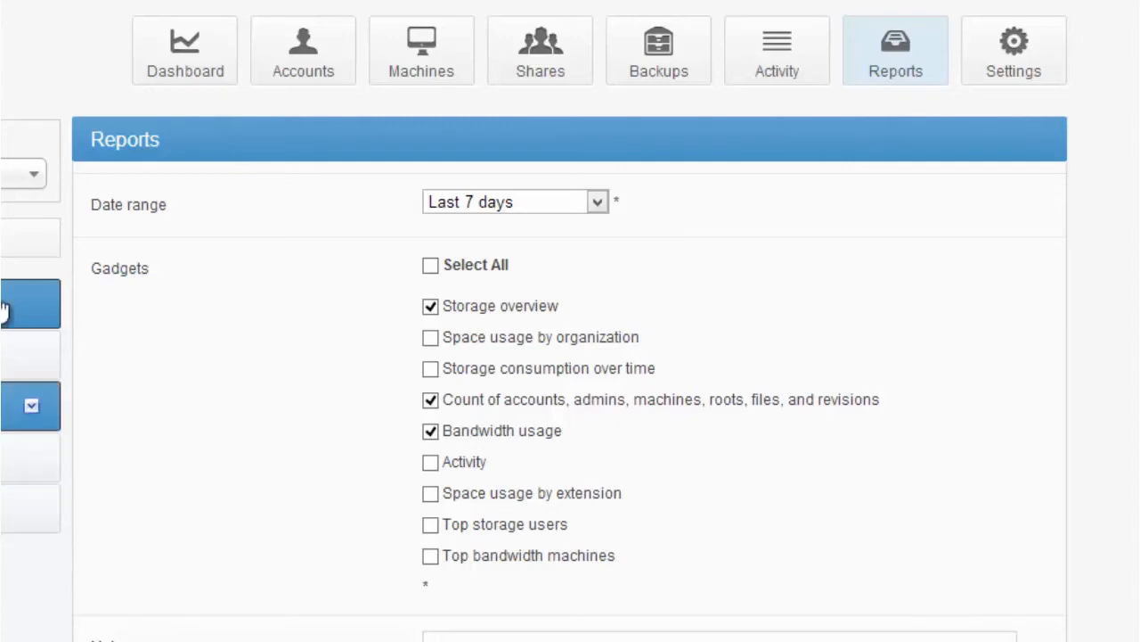
Start a new backup for Default Organization and check the machines under the AD demo and Group A user accounts for folders
left_click(698, 43)
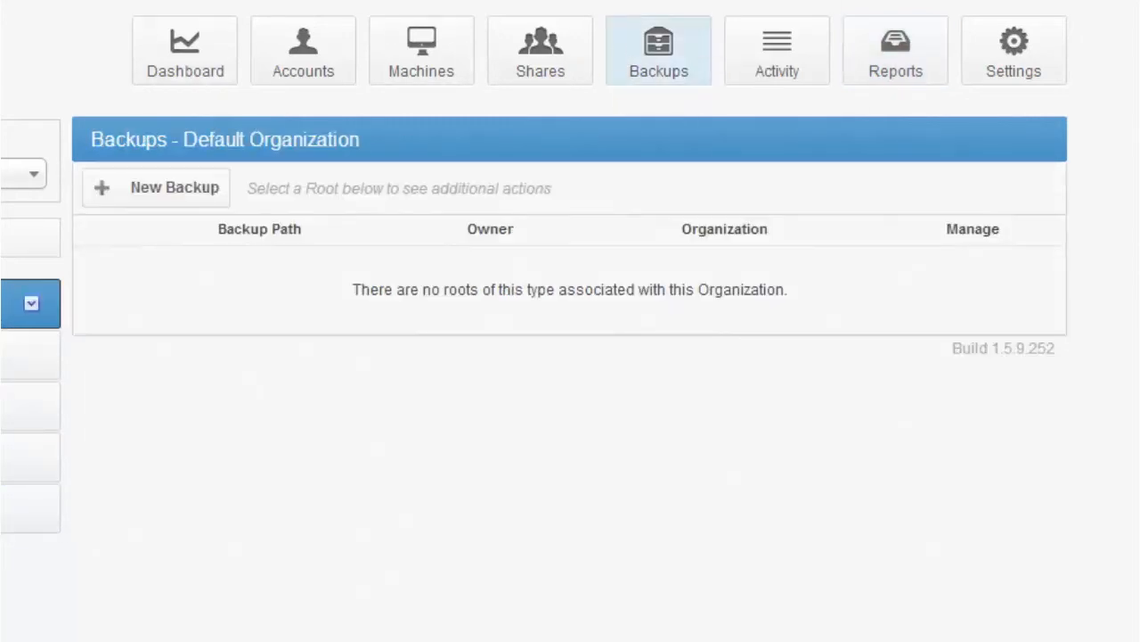
left_click(149, 189)
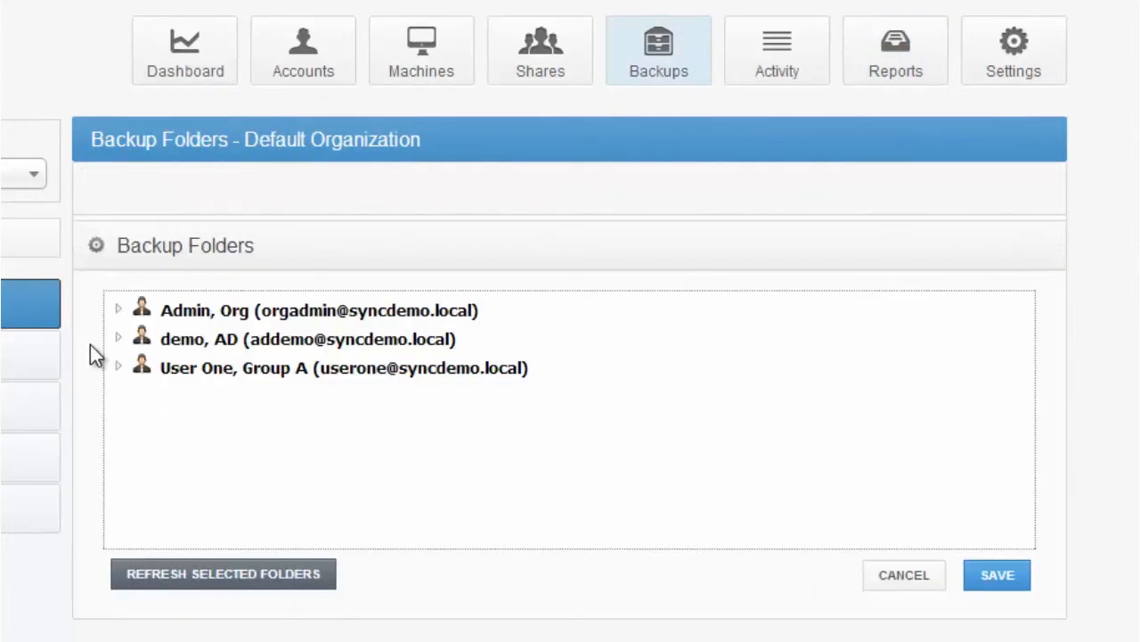
left_click(118, 339)
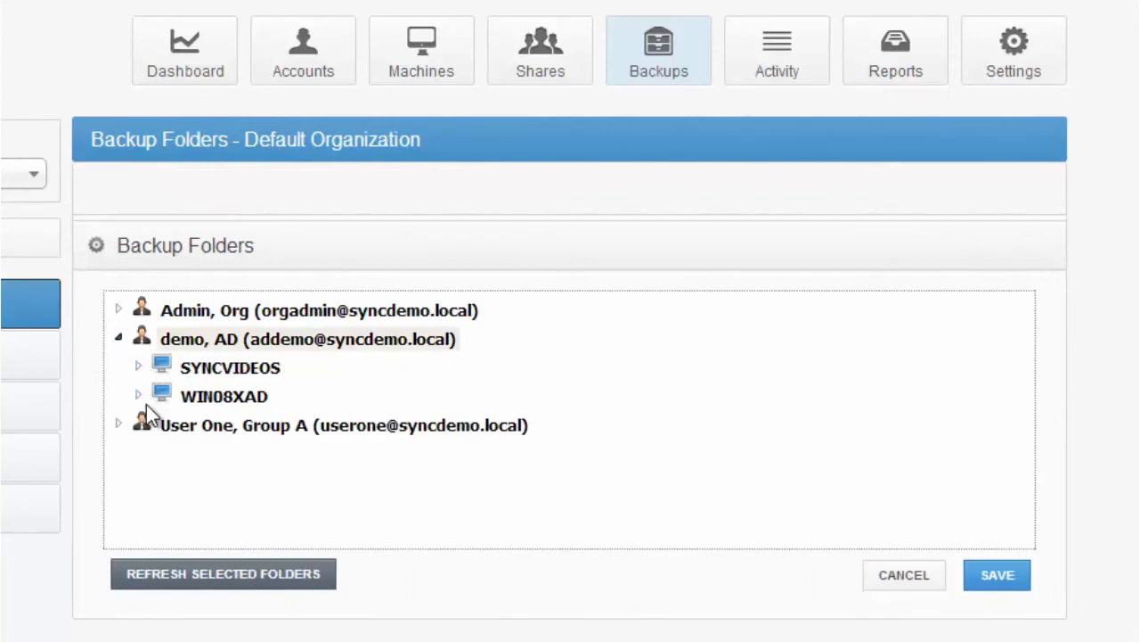
left_click(139, 365)
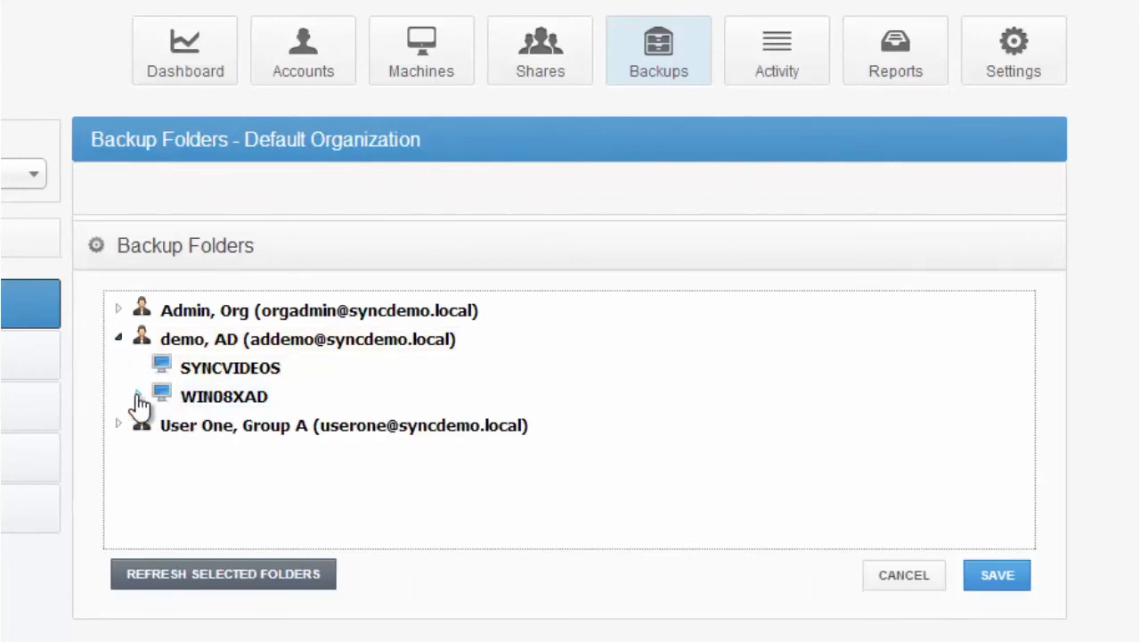
left_click(118, 425)
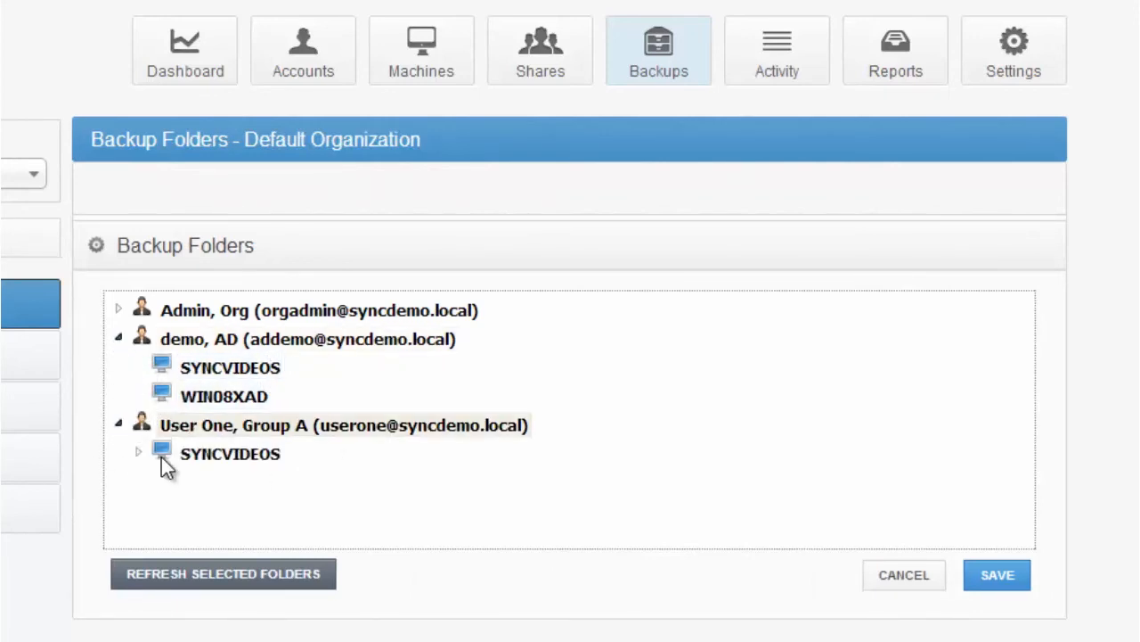
left_click(140, 454)
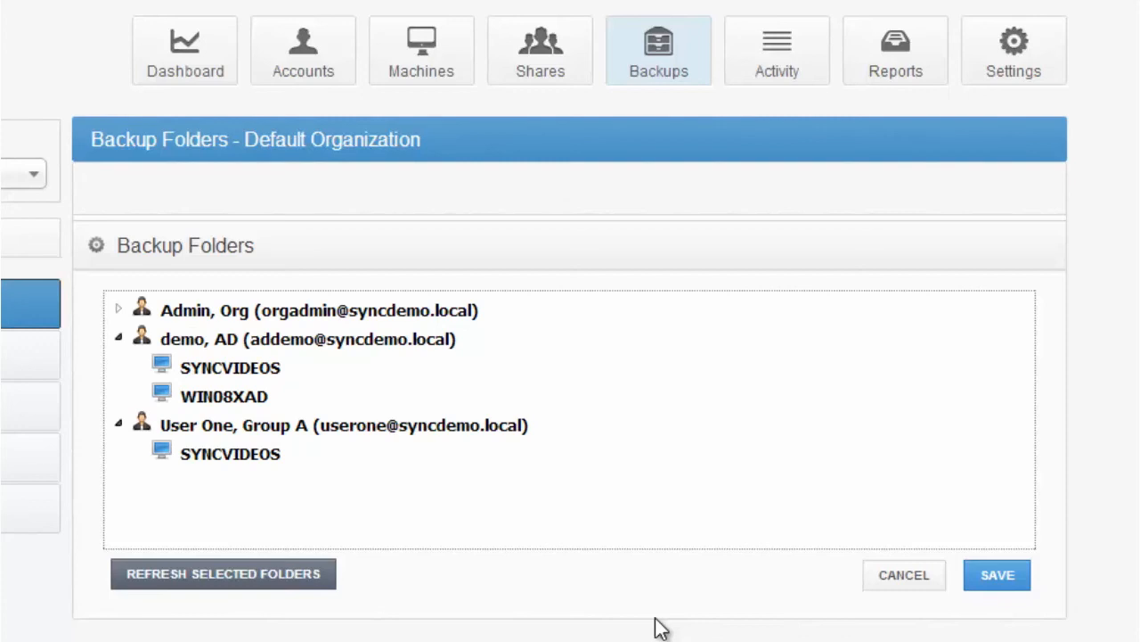
Select the DELL folder on the C:\ drive of the organization admin's SYNCVIDEOS machine for backup
left_click(119, 310)
left_click(139, 338)
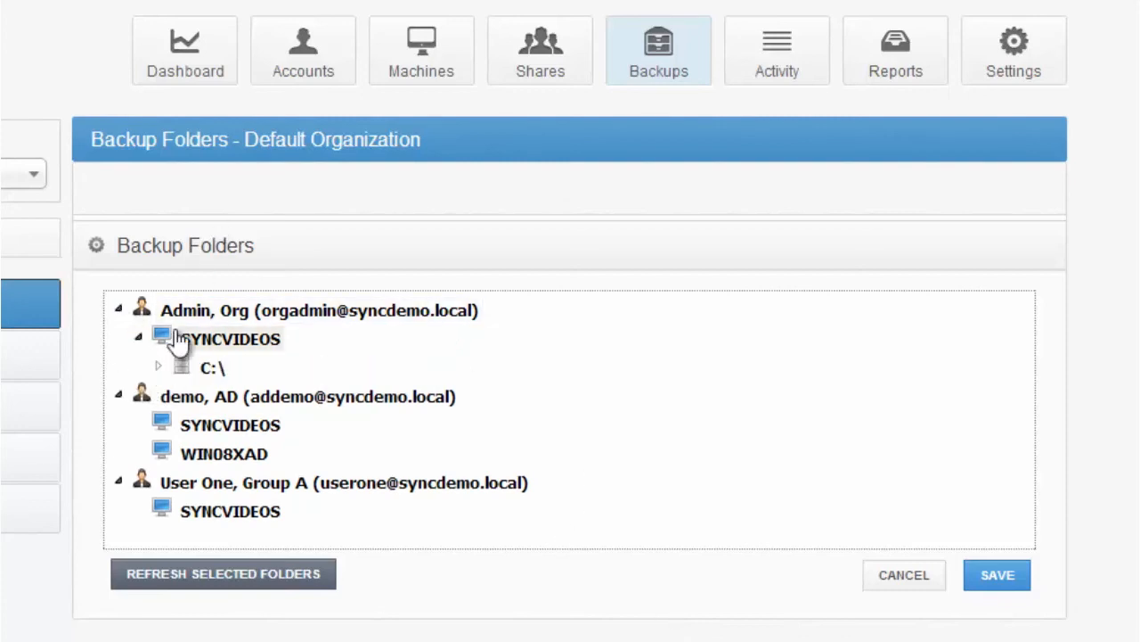
left_click(158, 366)
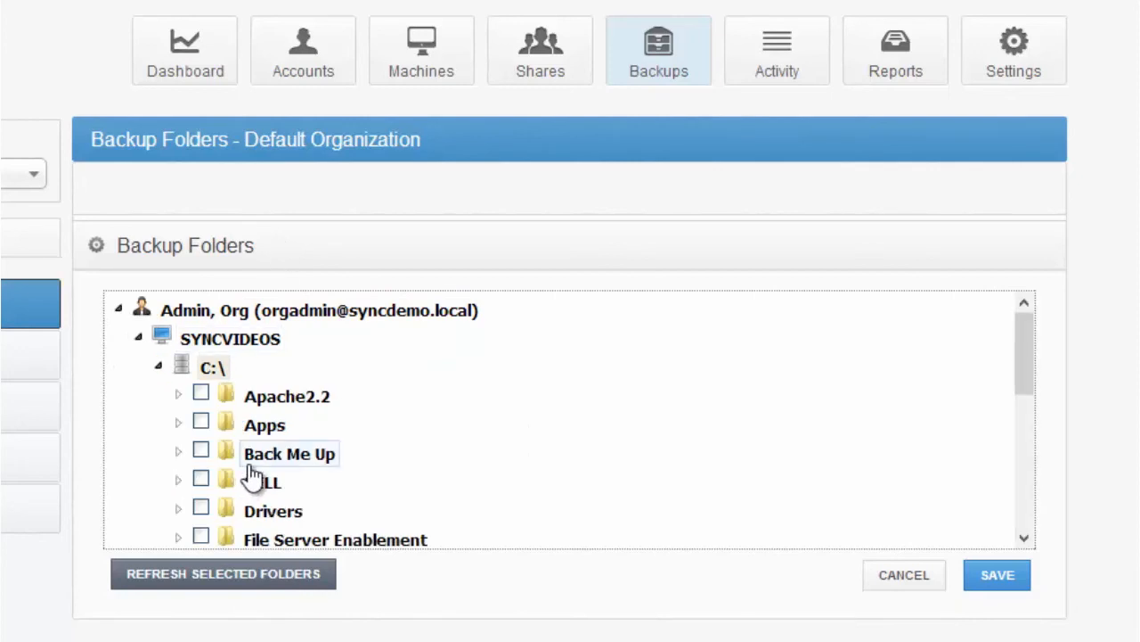
mouse_move(1030, 347)
left_mouse_down()
mouse_move(1026, 450)
mouse_move(1041, 366)
left_mouse_up()
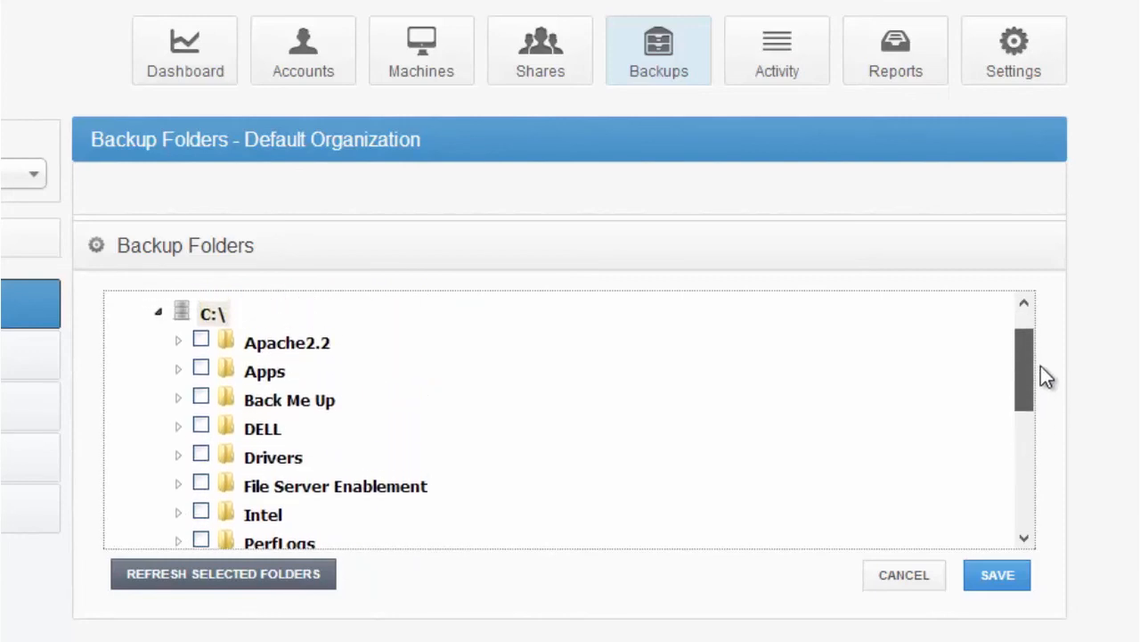
left_click(201, 425)
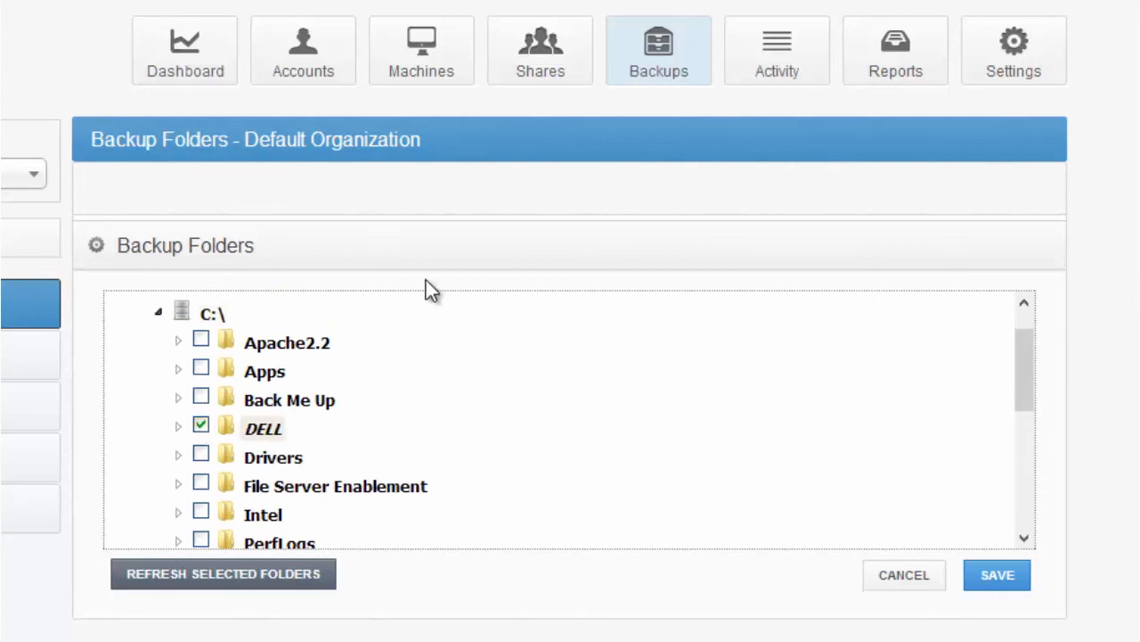